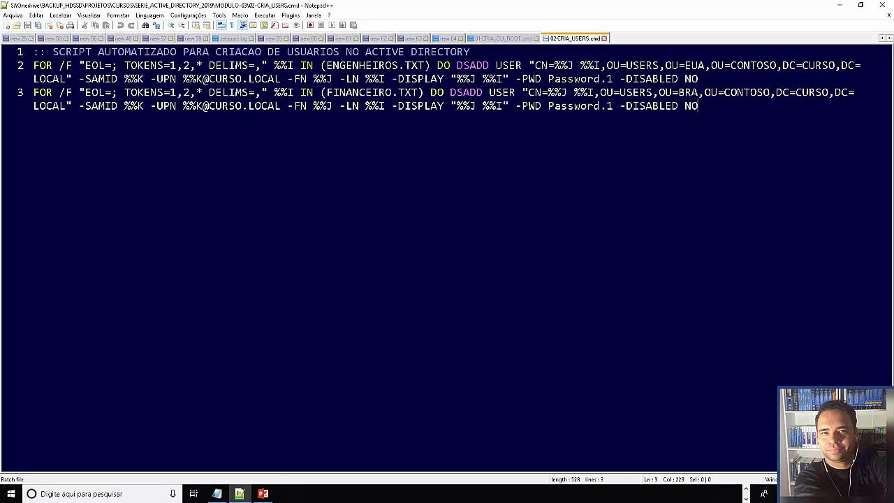
- Examine the organizational units OU=EUA and OU=BRA targeted by the two DSADD USER lines of the user creation script
key(ctrl+minus)
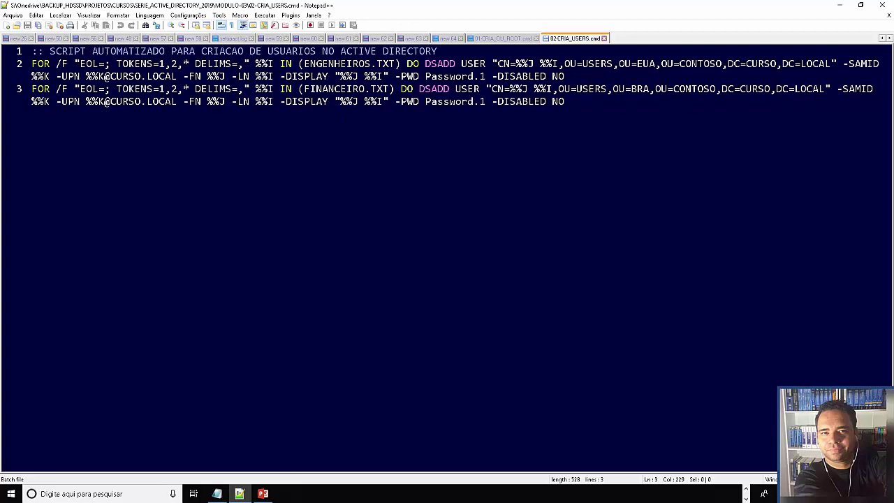
drag(618, 63, 654, 63)
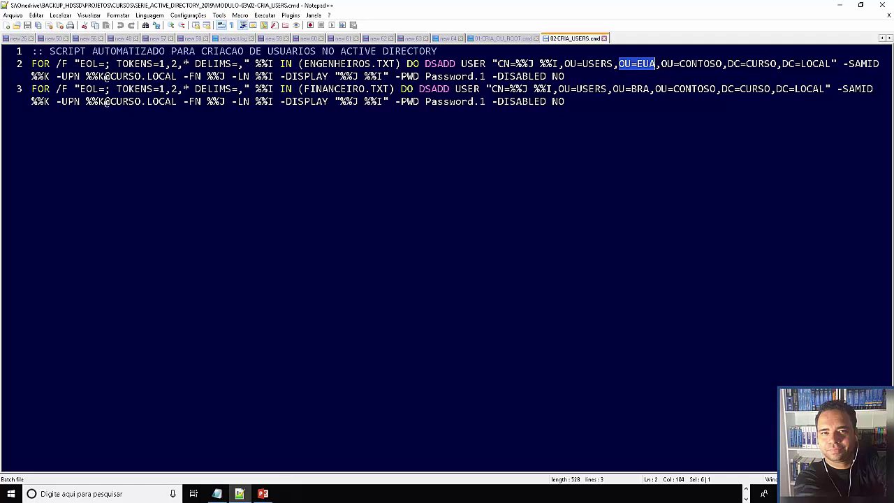
drag(613, 88, 649, 89)
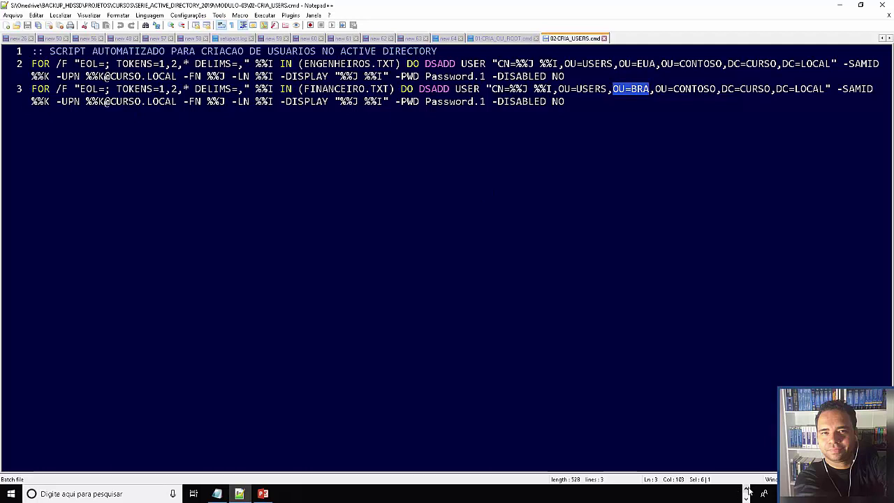
- Switch to the LAB-AD01-EUA virtual machine and permanently delete the empty MODULO-03 folder from its desktop
mouse_move(516, 495)
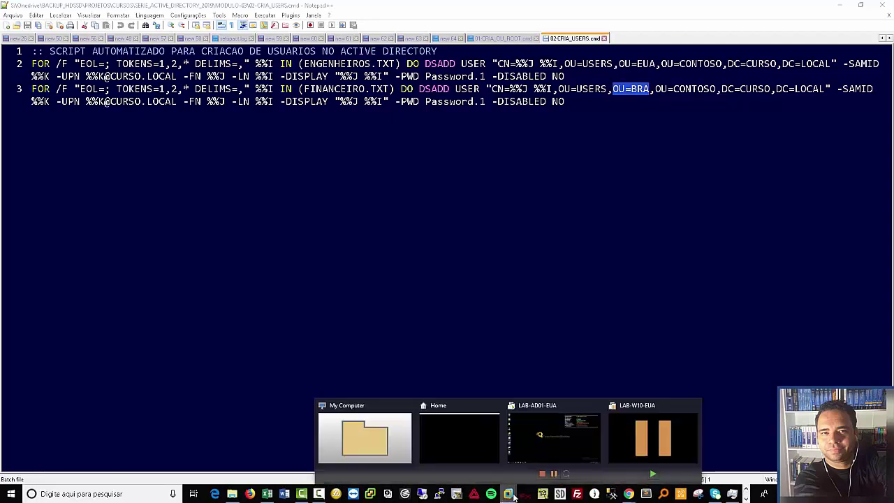
click(575, 439)
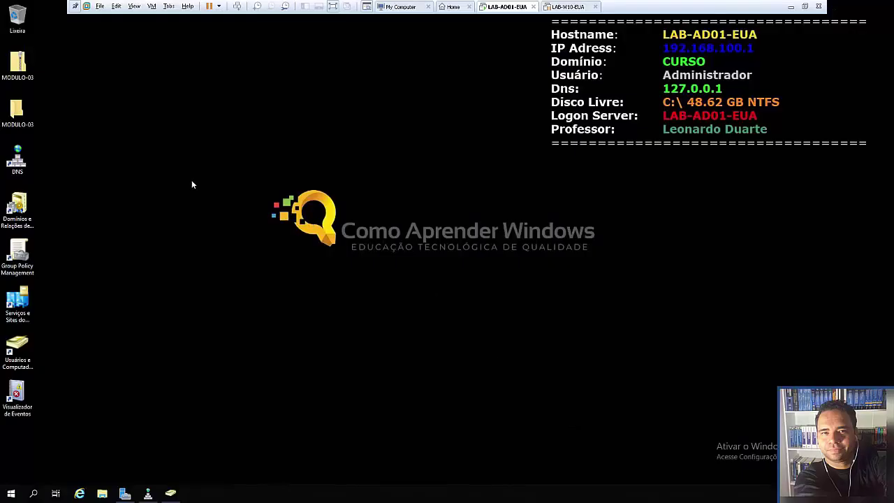
double_click(18, 113)
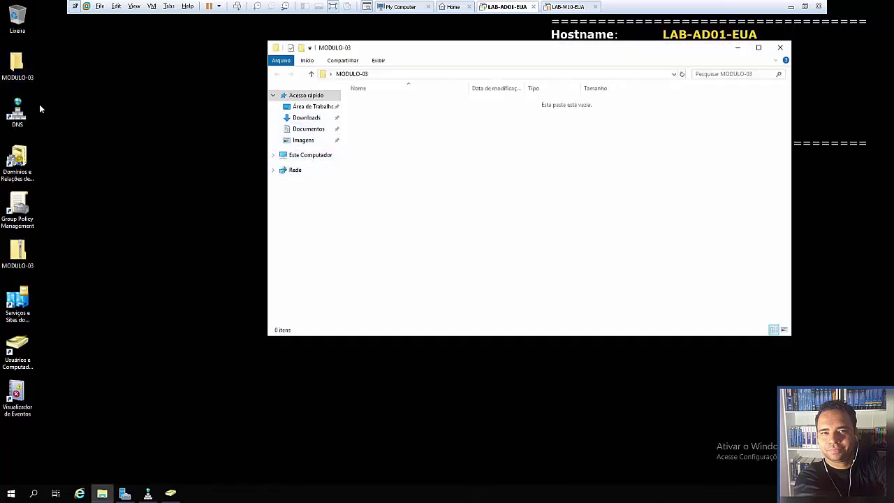
click(780, 47)
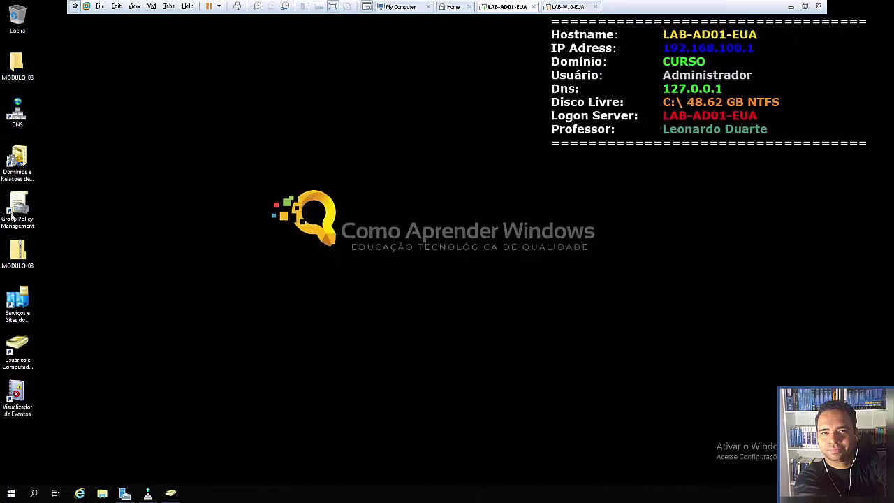
click(18, 64)
key(shift+Delete)
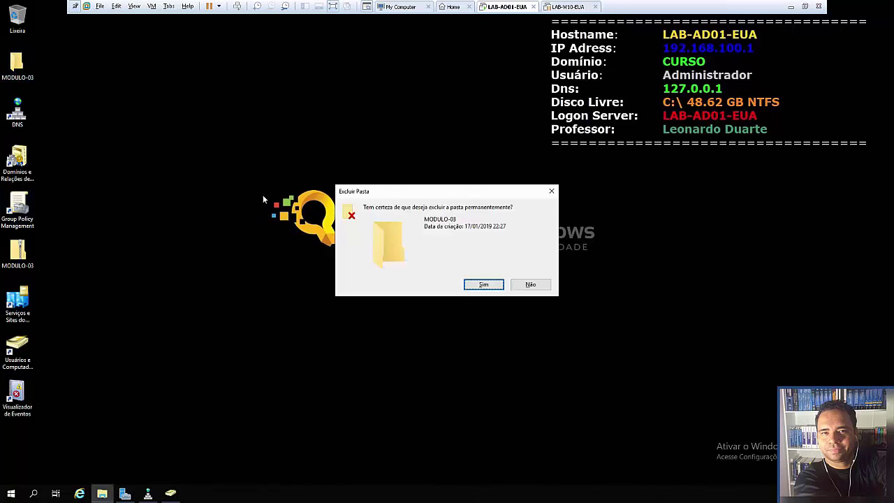
key(Return)
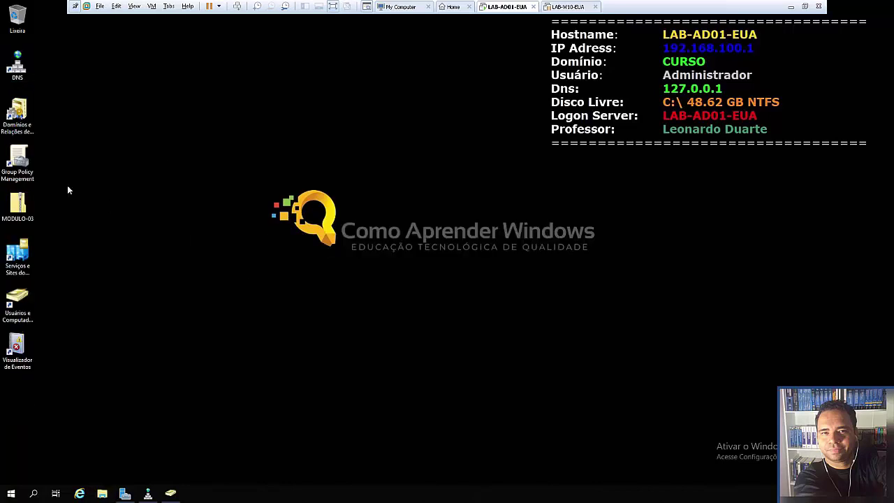
- Extract the MODULO-03 zip archive to a MODULO-03 folder on the desktop
right_click(17, 204)
click(62, 228)
key(Return)
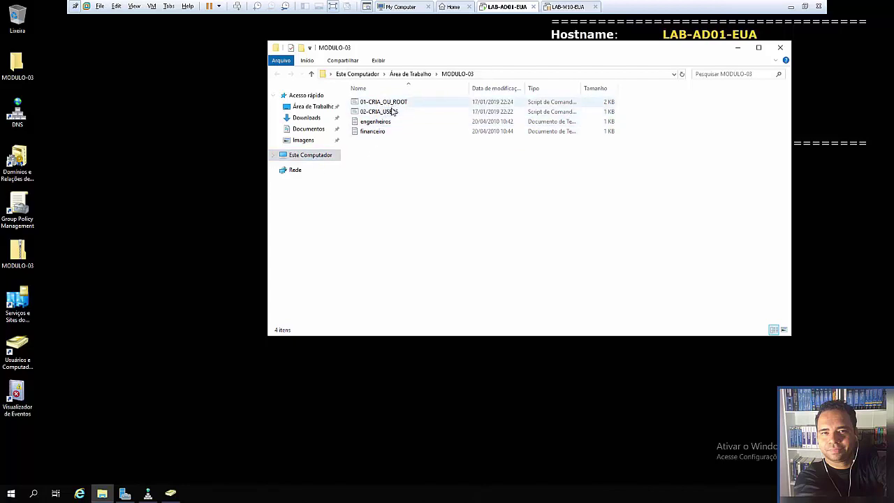
- Open the Scripts folder on Disco Local (C:) to view its script and text files
click(325, 157)
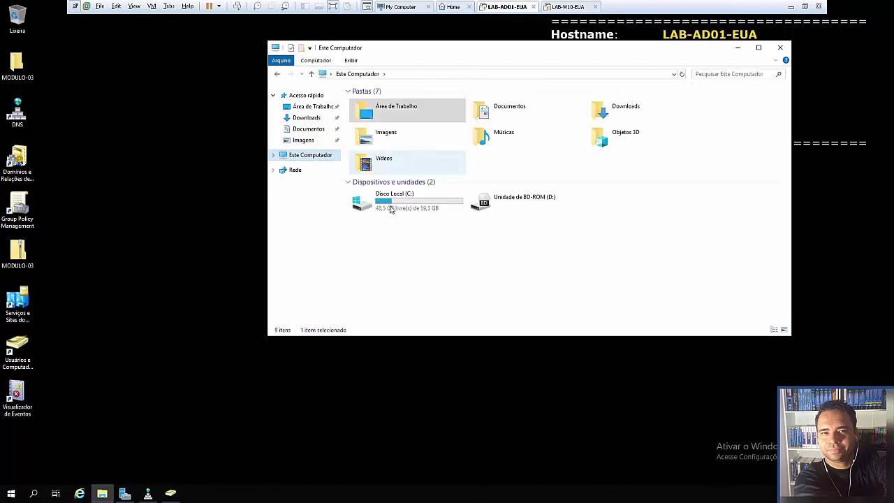
double_click(389, 207)
double_click(368, 131)
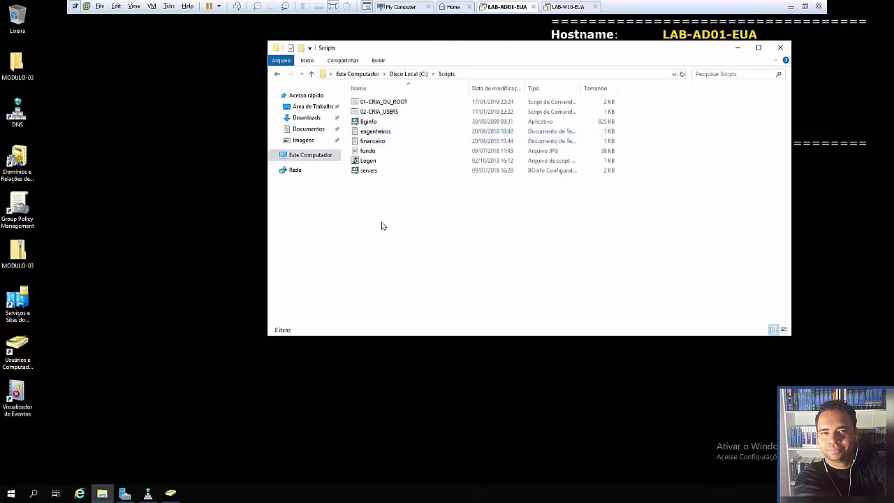
- Reopen the Active Directory Users and Computers console and expand the curso.local domain
click(176, 493)
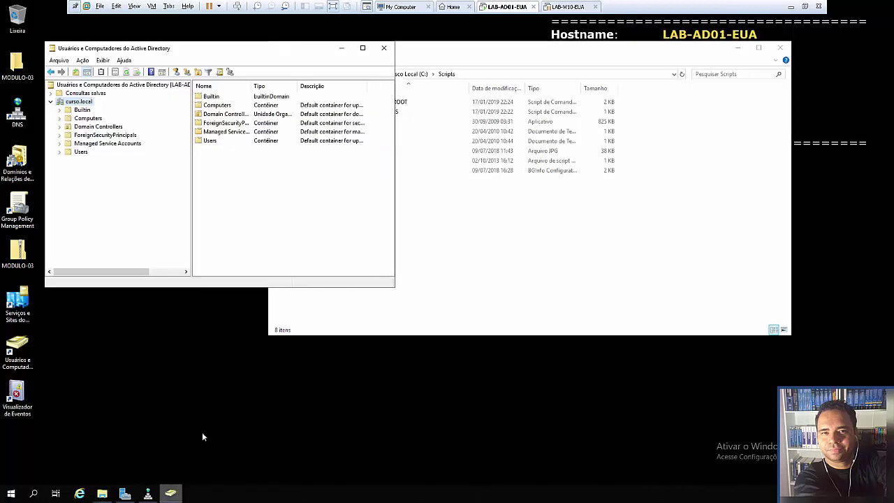
click(382, 48)
click(16, 349)
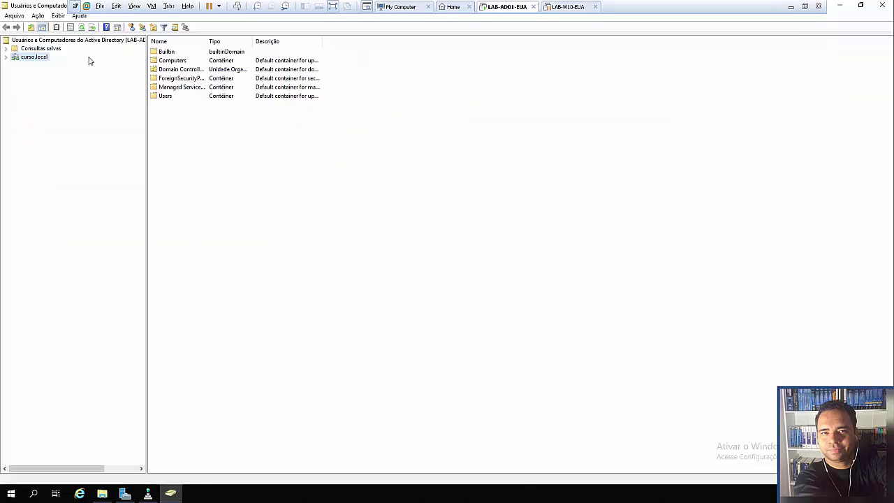
click(6, 57)
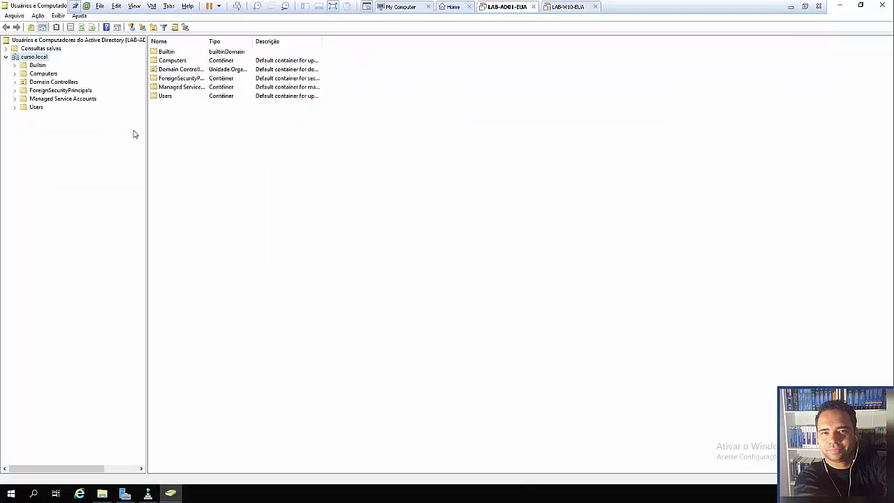
right_click(37, 61)
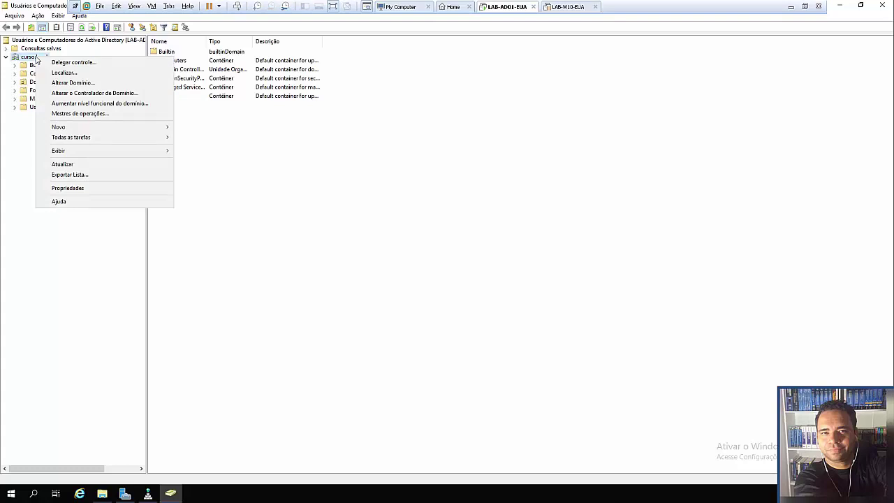
click(363, 263)
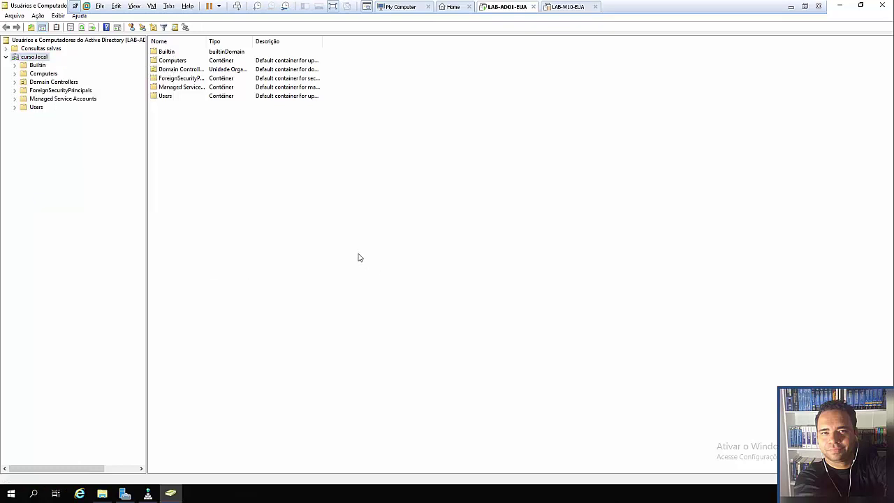
- Create an organizational unit named CONTOSO in curso.local, protected against accidental deletion
right_click(42, 58)
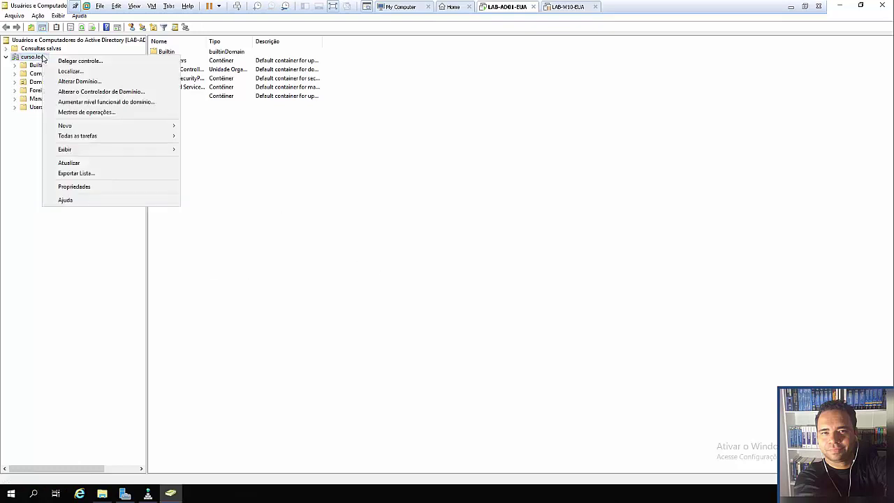
mouse_move(133, 127)
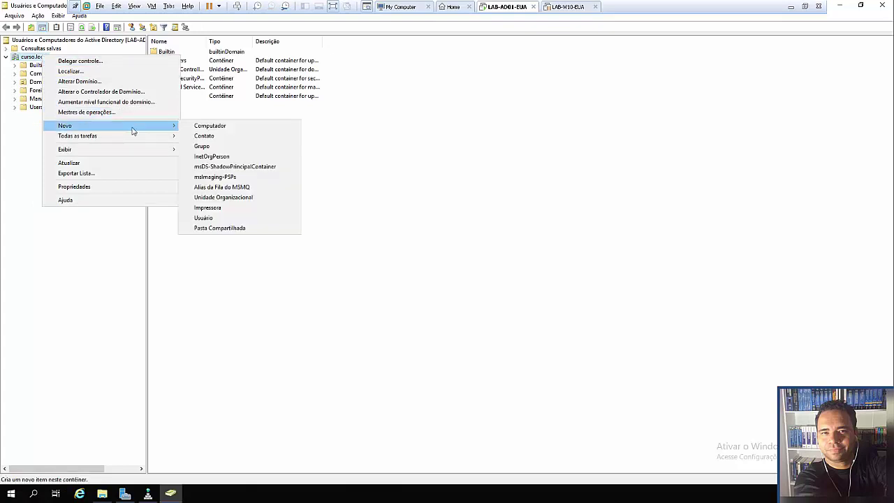
click(230, 197)
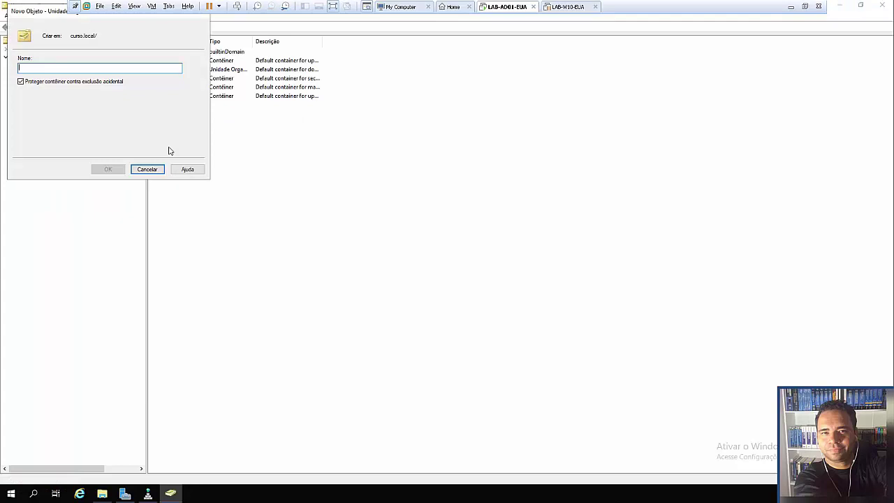
text(CONTOSO)
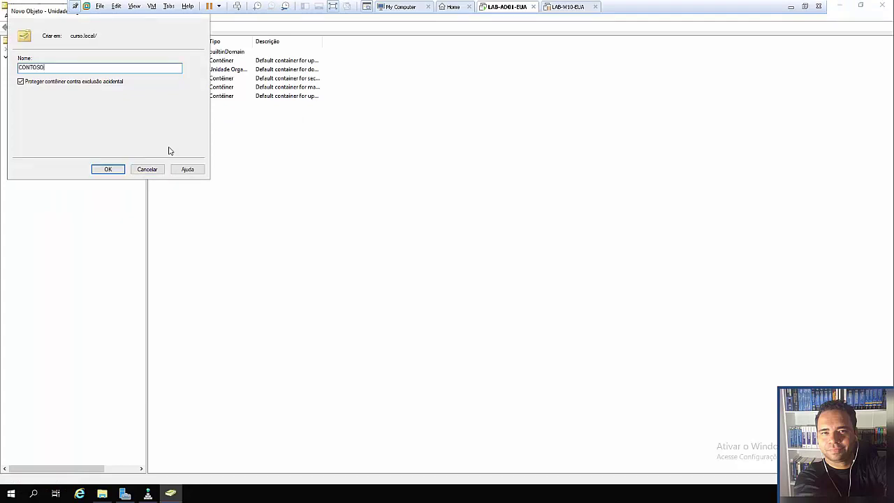
key(Return)
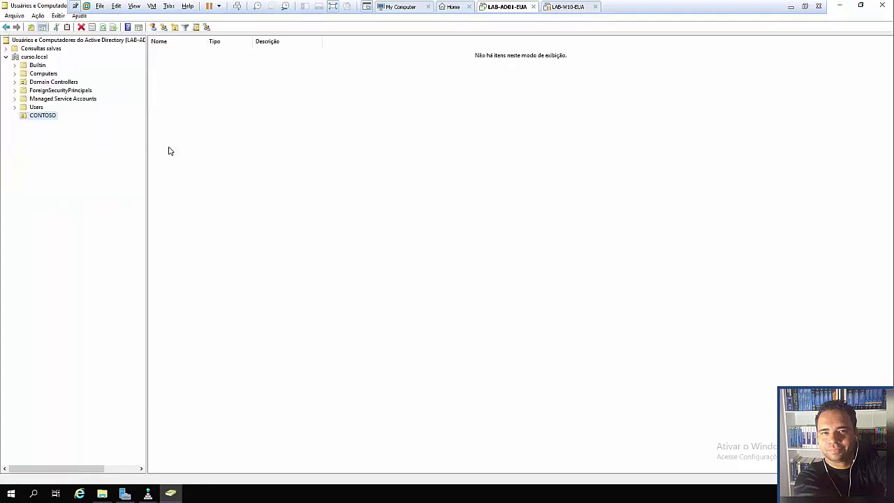
- Create an organizational unit named EUA inside CONTOSO, protected against accidental deletion
right_click(46, 118)
mouse_move(108, 158)
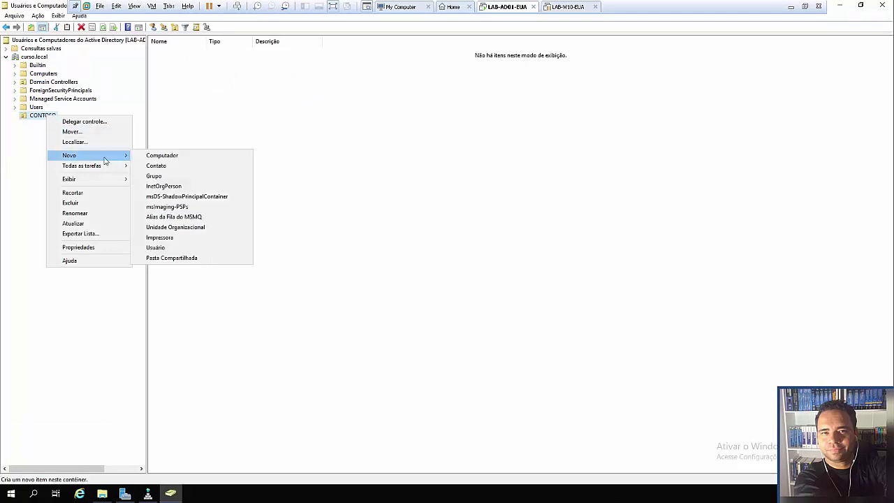
click(187, 227)
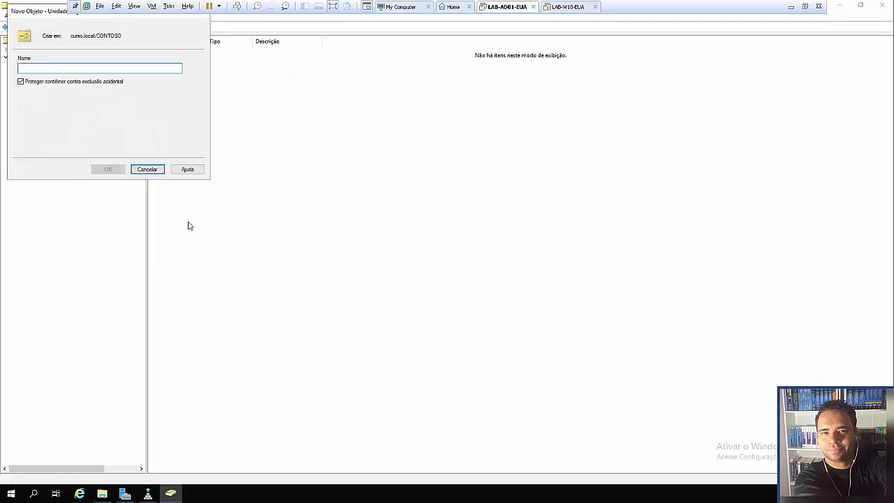
text(EUA)
key(Return)
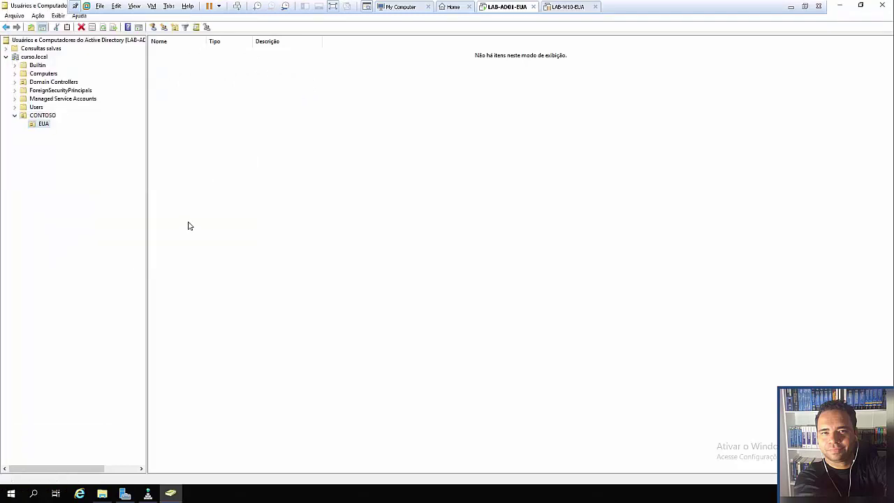
- Create an organizational unit named BRA inside CONTOSO, protected against accidental deletion
click(43, 115)
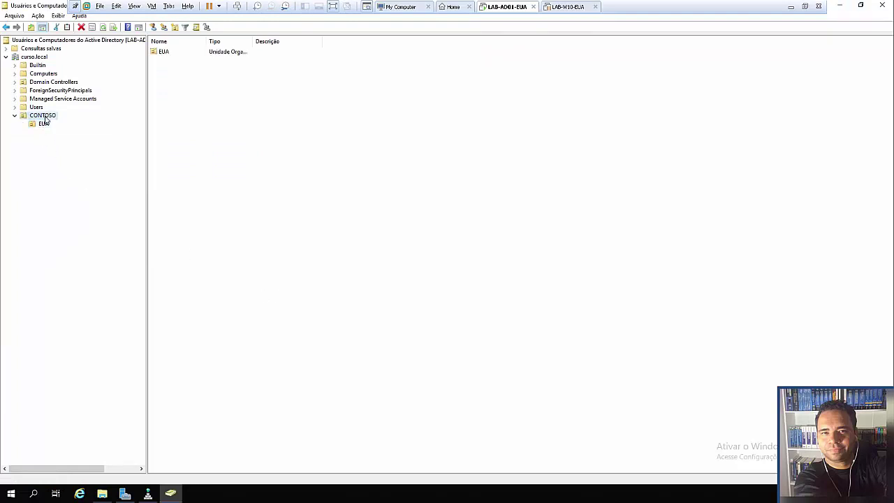
right_click(43, 116)
mouse_move(105, 158)
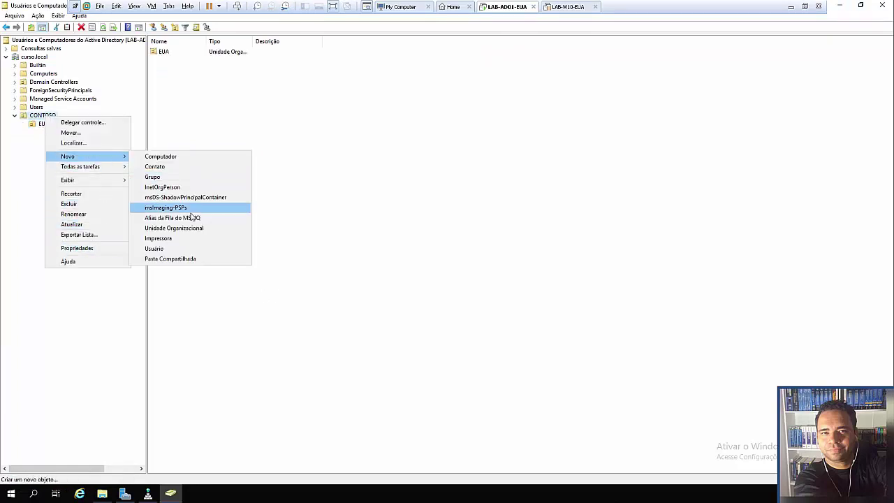
click(190, 228)
text(BRA)
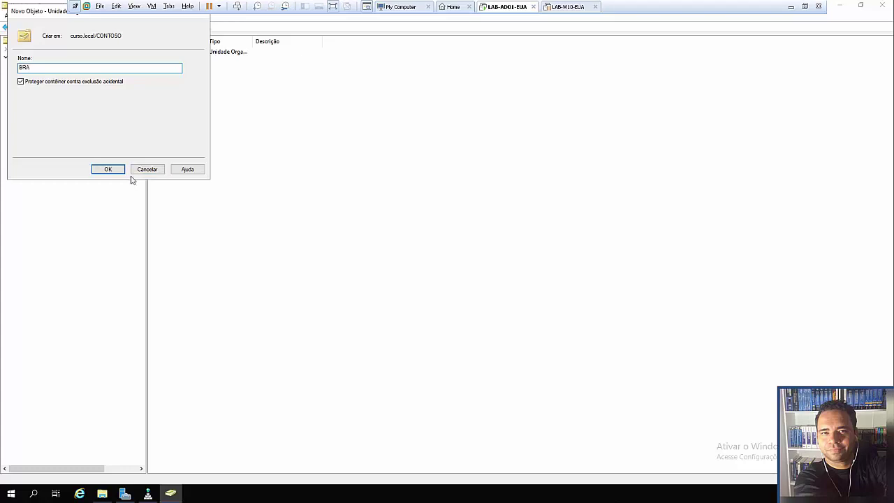
click(107, 169)
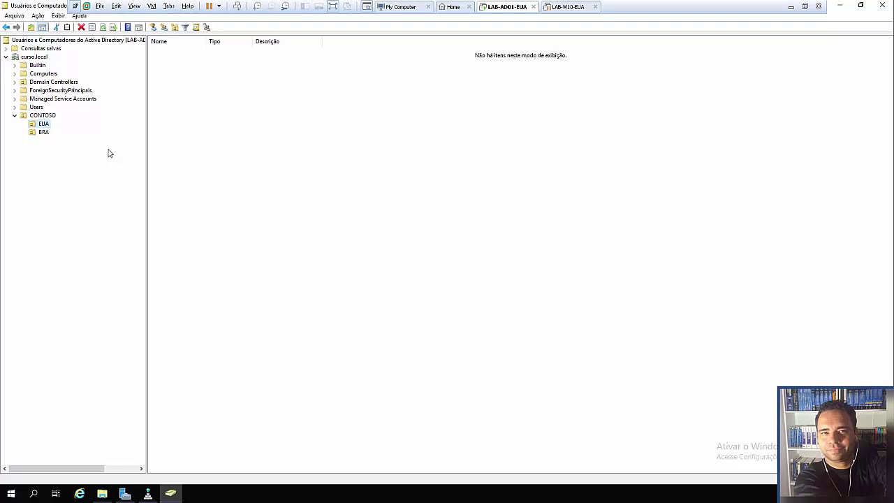
- Widen the console tree and review the contents of the CONTOSO, EUA and BRA organizational units
drag(148, 126, 227, 127)
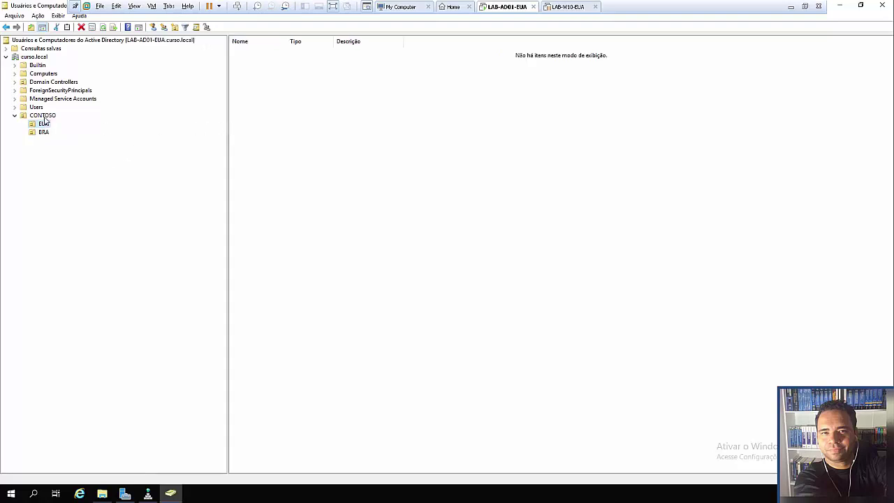
click(43, 117)
click(43, 132)
click(43, 124)
click(43, 116)
click(44, 123)
click(44, 132)
click(43, 116)
- Try twice to delete the protected CONTOSO organizational unit from curso.local
right_click(43, 117)
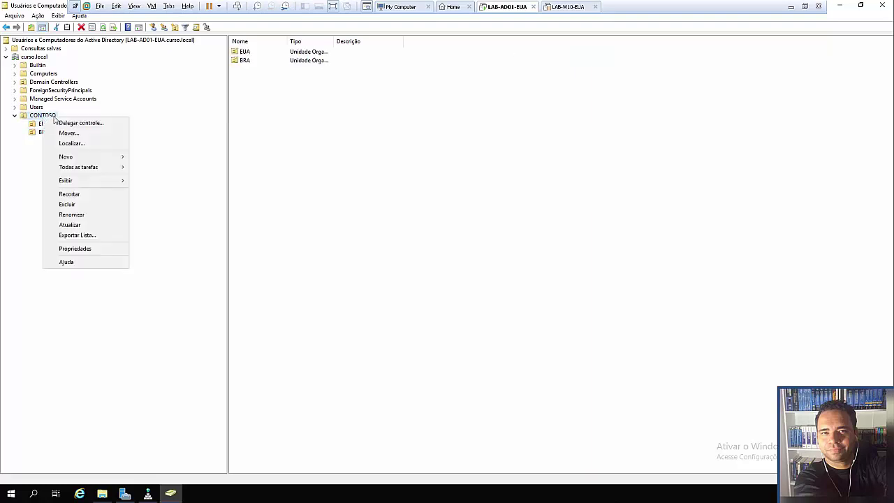
click(85, 206)
click(481, 280)
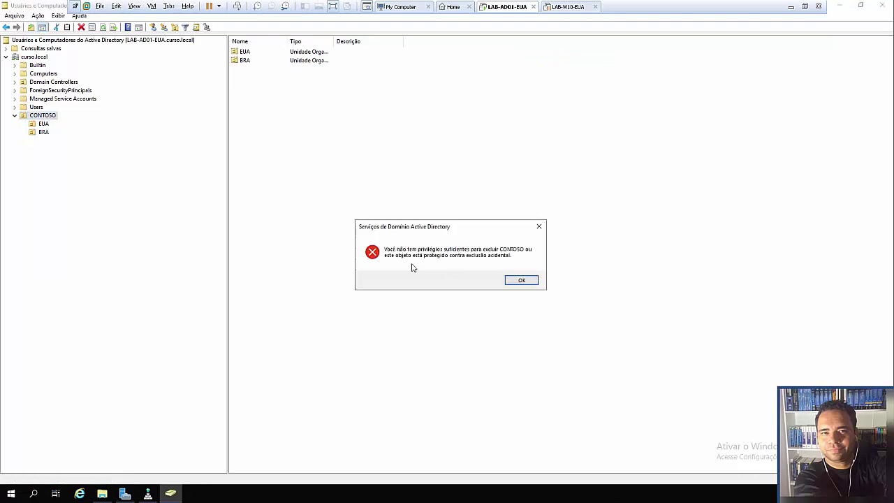
click(519, 280)
right_click(51, 120)
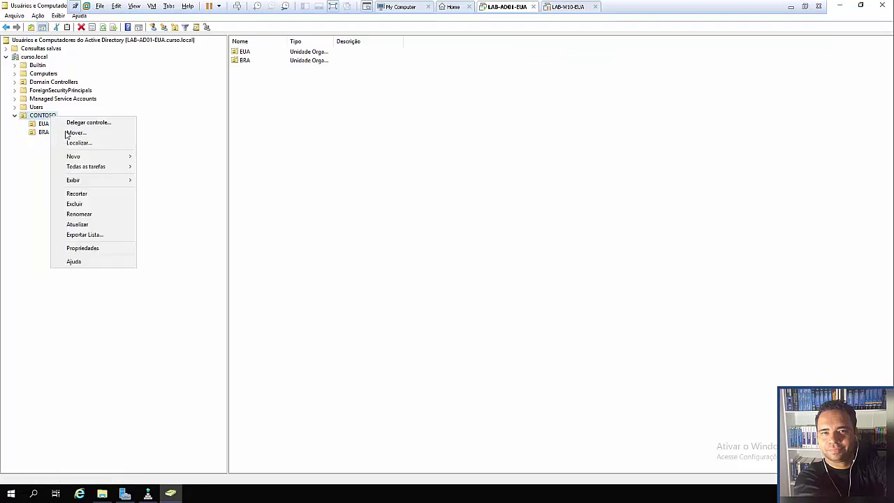
click(103, 206)
click(481, 279)
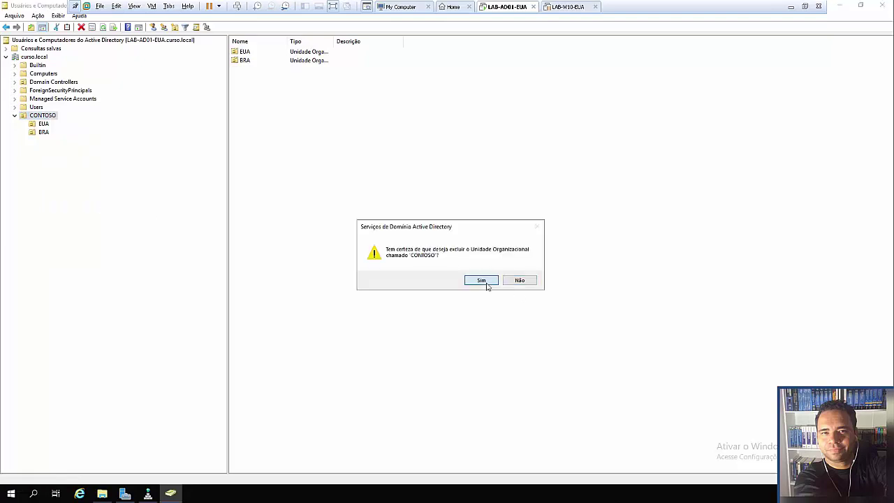
click(514, 281)
- Check the properties of the CONTOSO organizational unit for a deletion protection option, and close them without changes
right_click(46, 116)
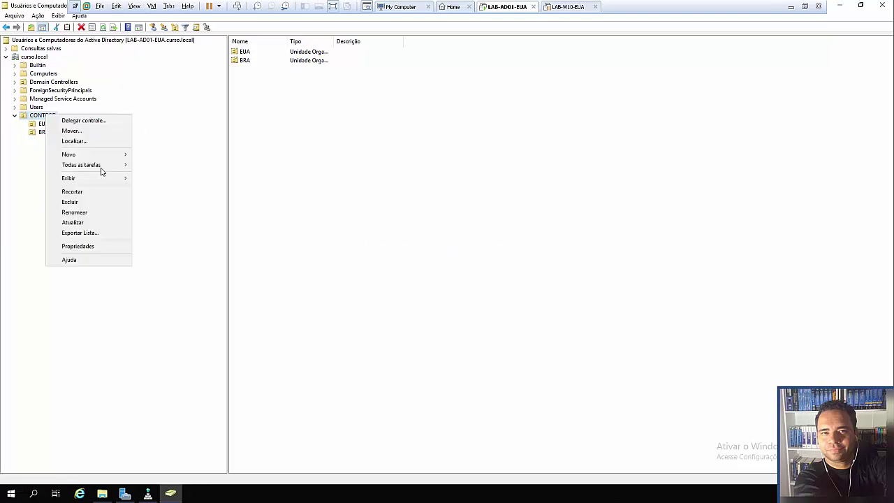
click(103, 247)
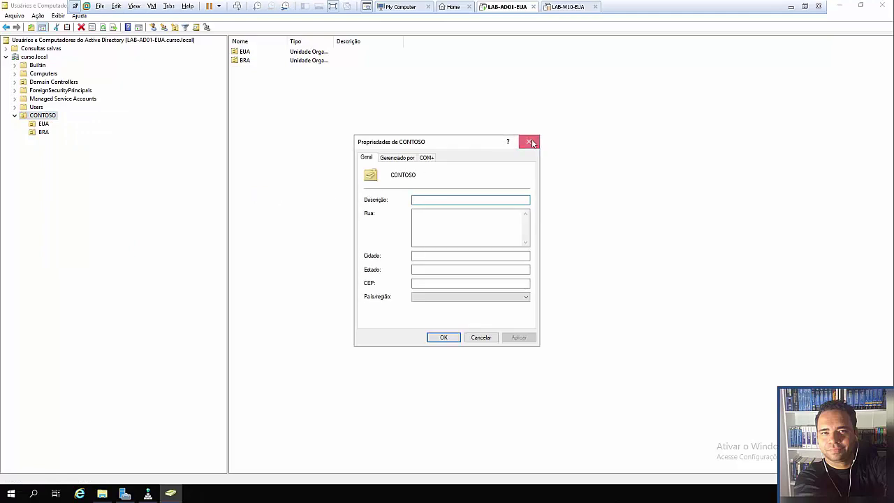
click(531, 142)
- Enable the advanced features view and remove the accidental deletion protection from the CONTOSO organizational unit
click(58, 15)
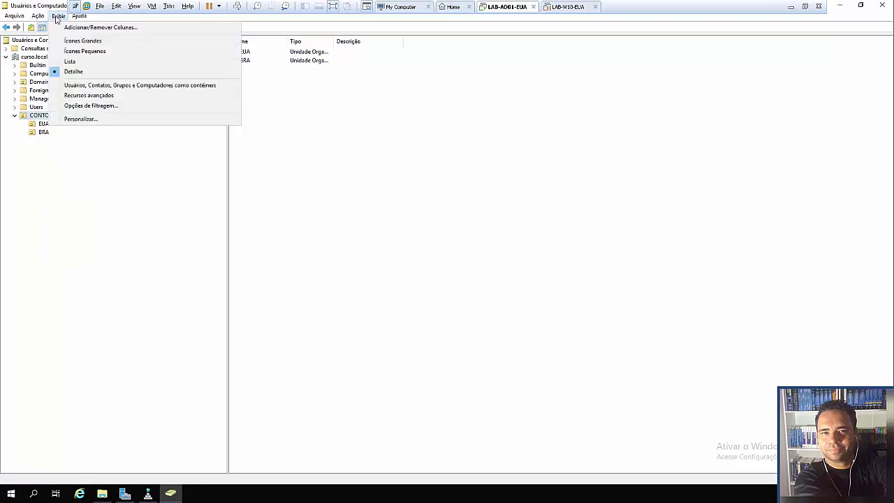
click(101, 100)
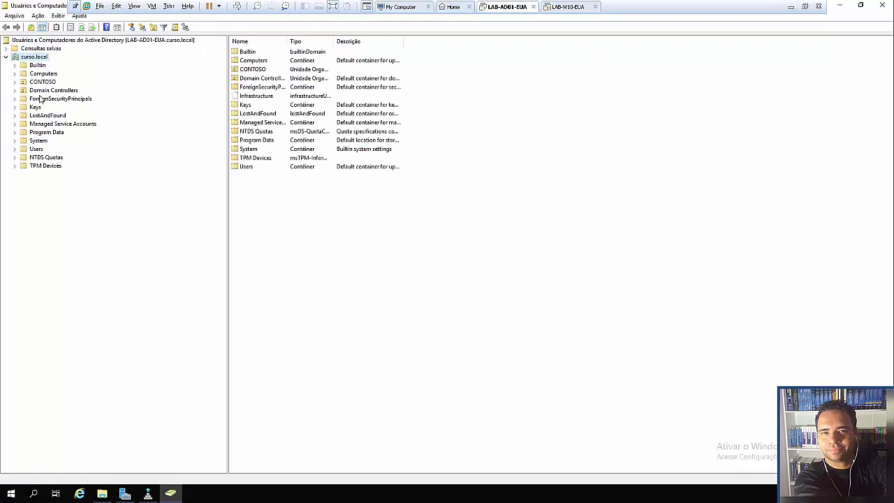
right_click(41, 83)
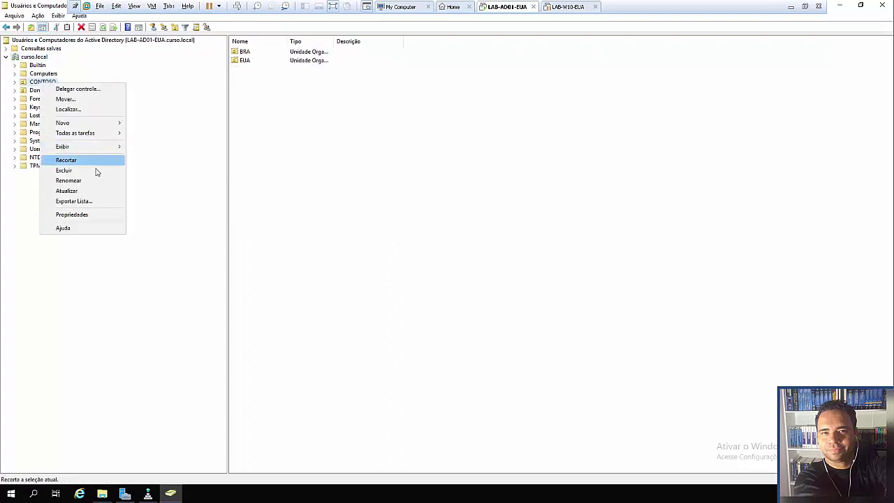
click(96, 214)
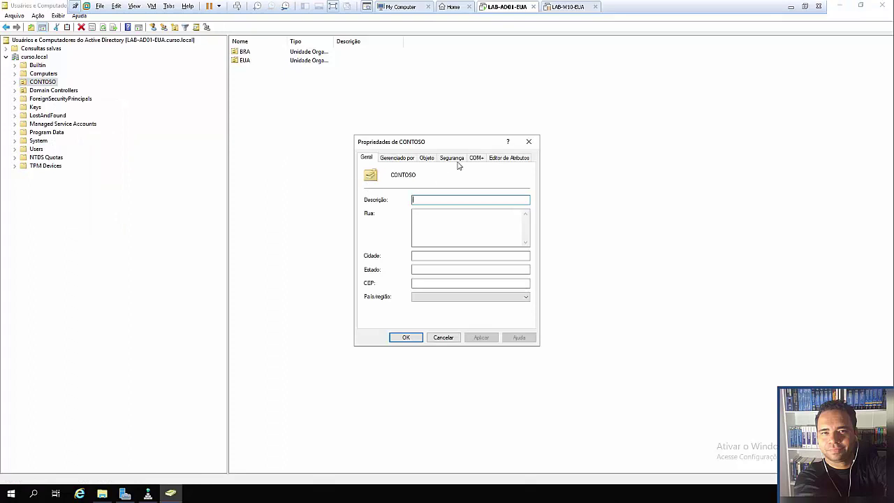
click(426, 158)
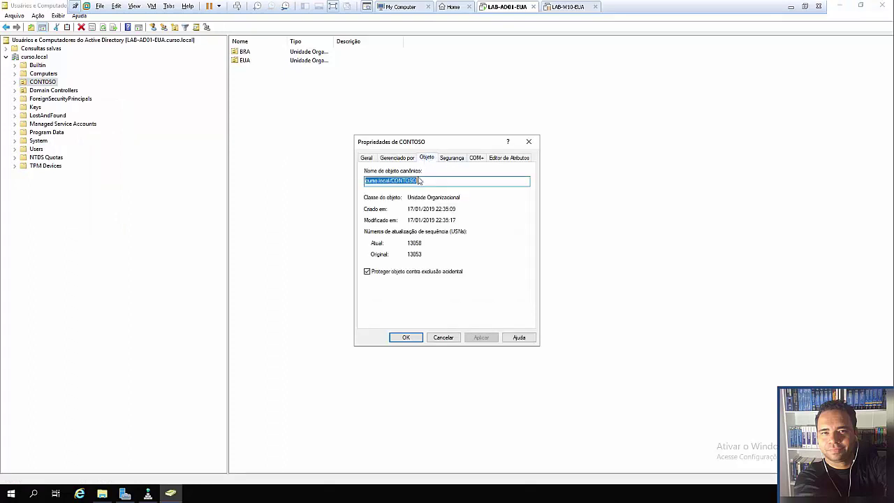
click(371, 273)
click(481, 338)
click(405, 337)
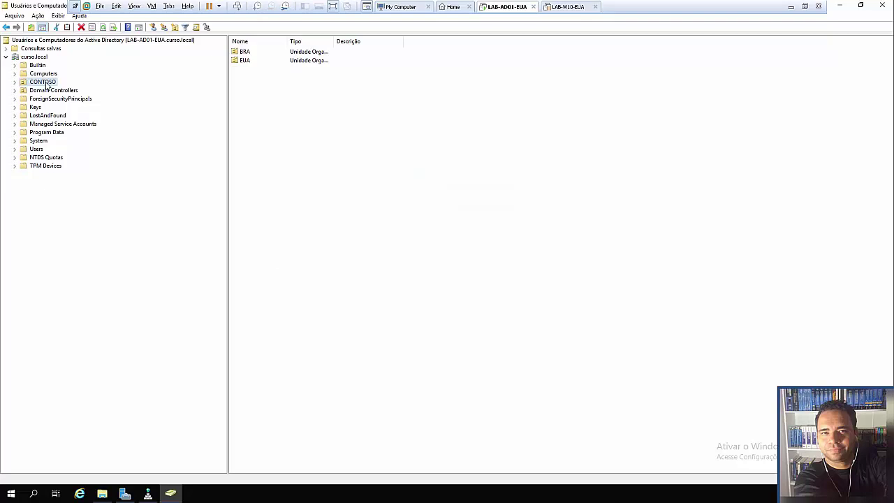
- Delete the CONTOSO organizational unit together with its contained objects, and turn the advanced features view off
right_click(43, 82)
click(83, 170)
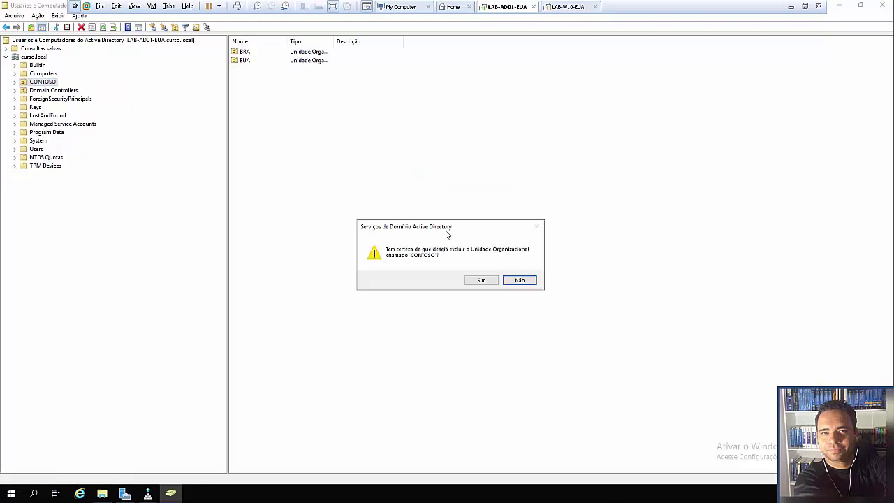
click(484, 283)
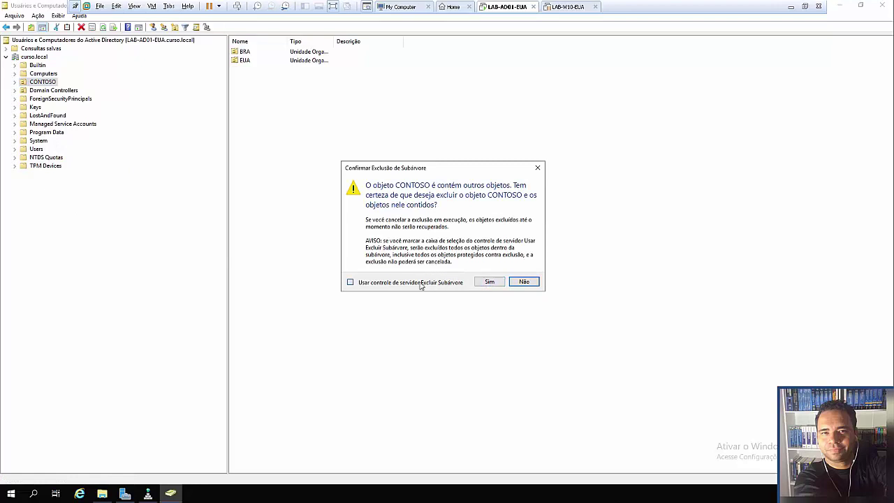
click(472, 281)
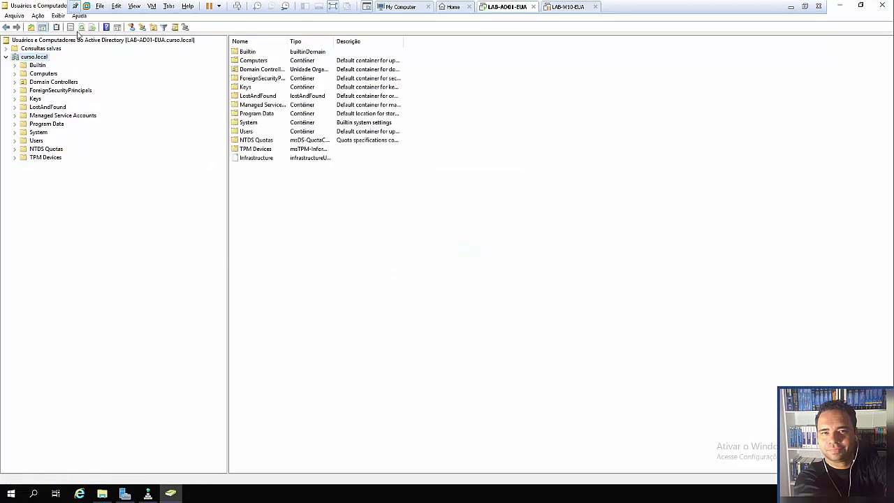
click(59, 15)
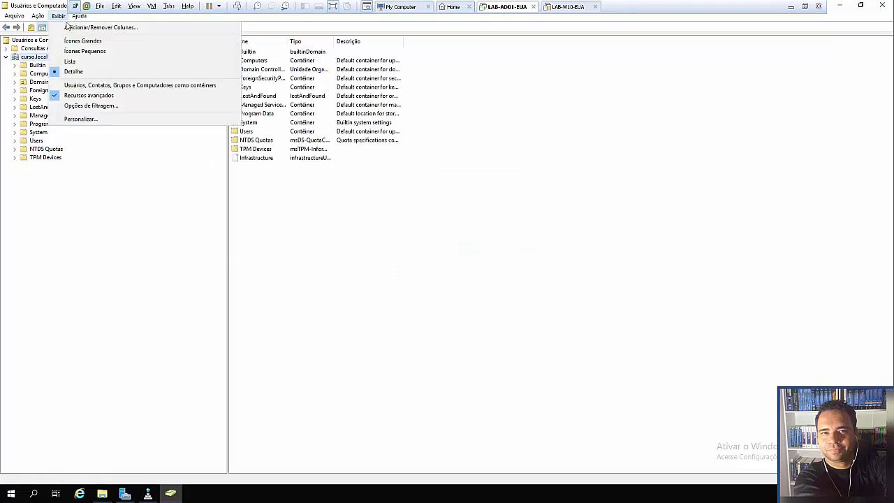
click(89, 96)
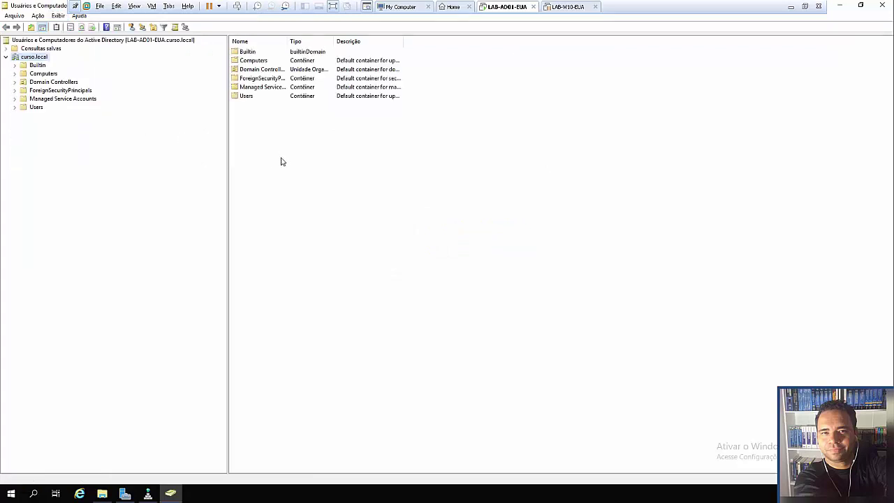
- Switch to File Explorer showing C:\Scripts, move its window away from the console tree and select the 01-CRIA_OU_ROOT script
click(102, 494)
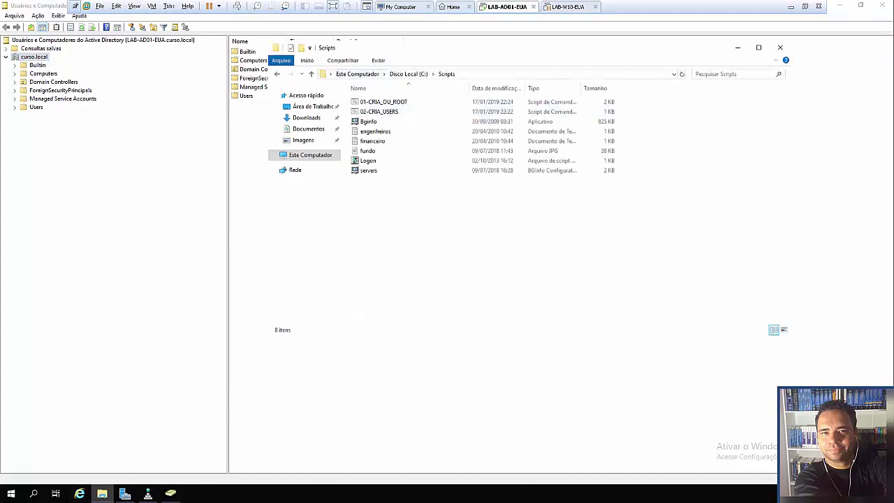
drag(423, 44, 579, 51)
right_click(549, 110)
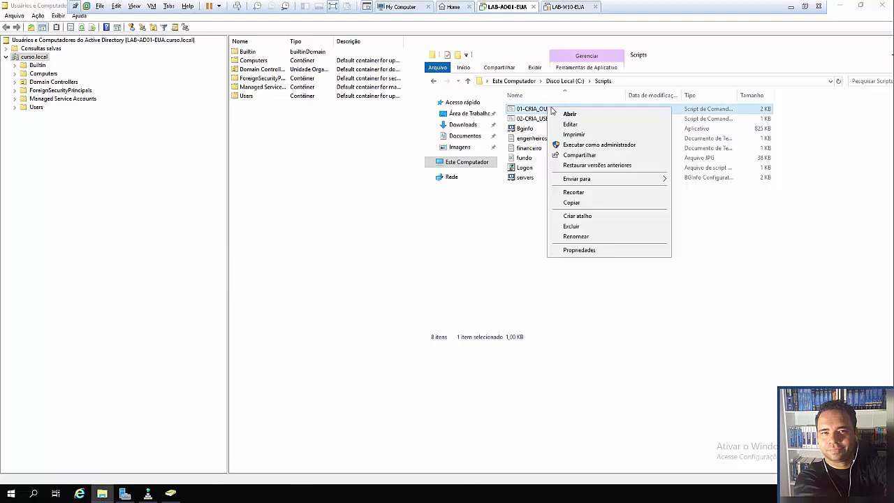
- Open Command Prompt as administrator and move its window below the script file list
right_click(12, 493)
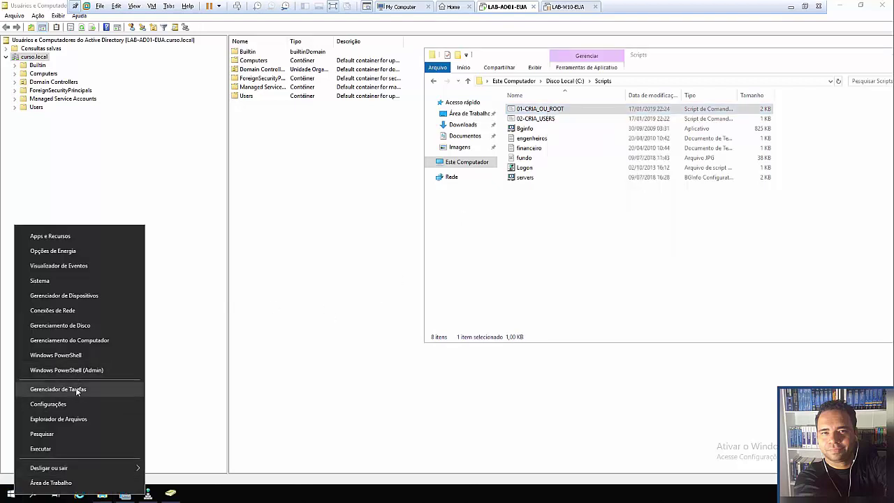
click(9, 494)
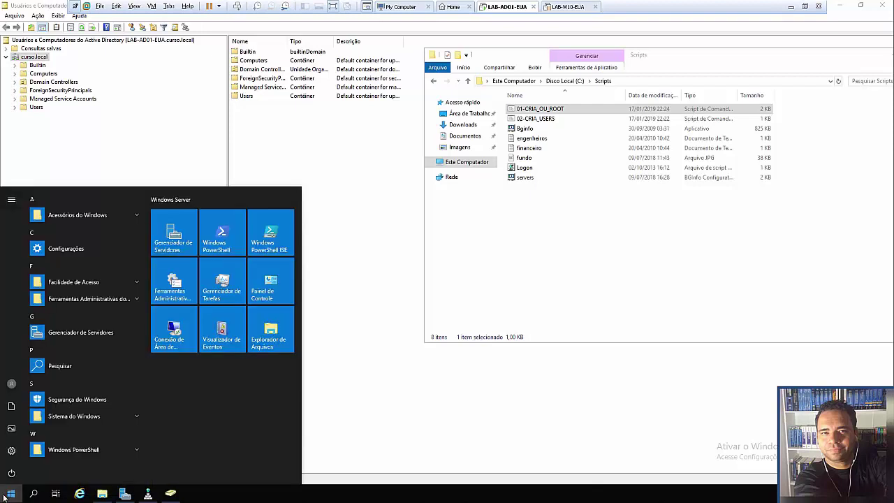
text(CMD)
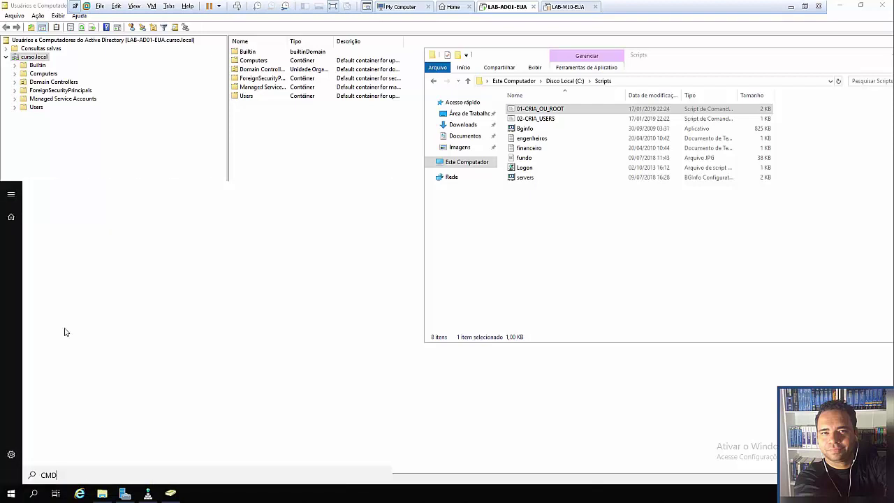
right_click(82, 246)
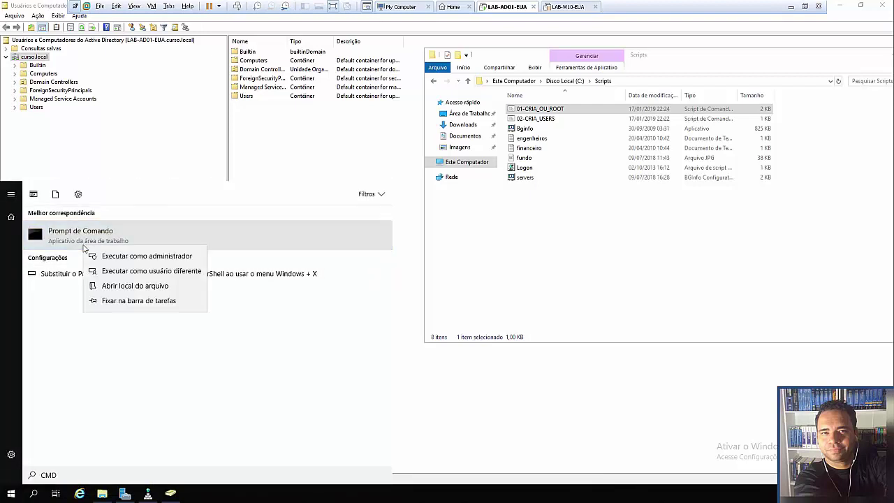
click(162, 259)
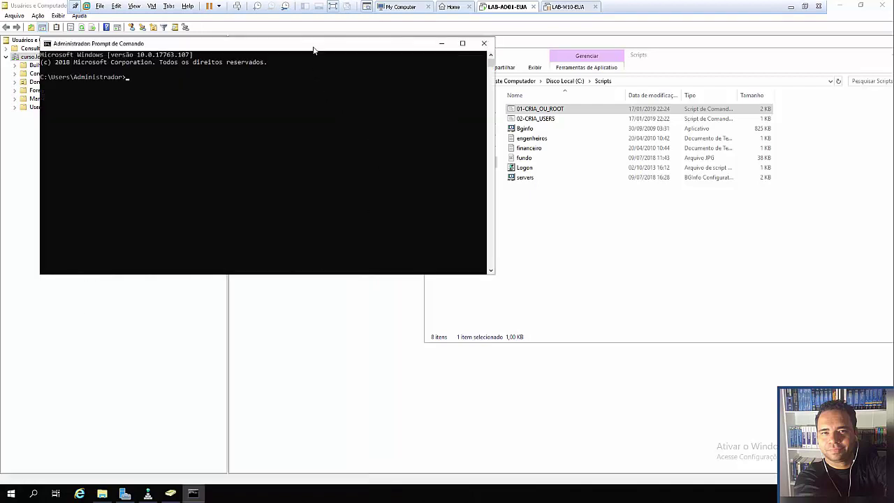
drag(314, 51, 620, 291)
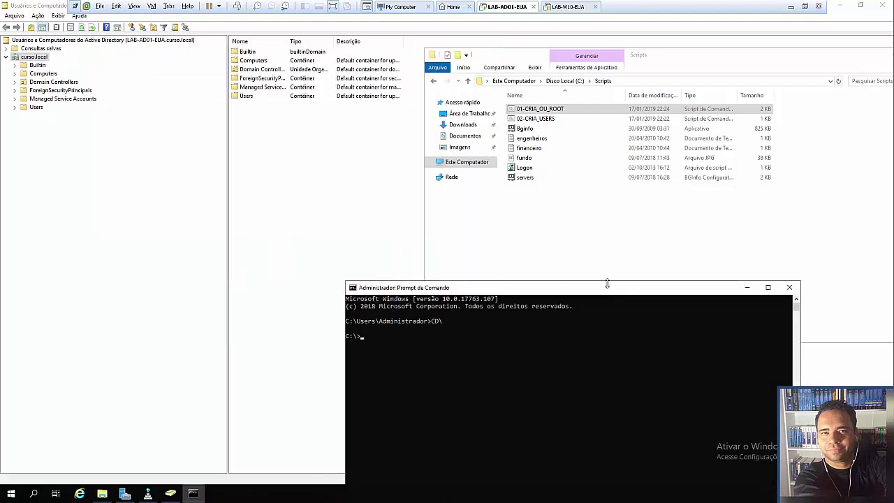
- Run 01-CRIA_OU_ROOT.cmd from C:\Scripts and move the Command Prompt window so its output is fully readable
key(Tab)
key(Return)
text(01)
key(Tab)
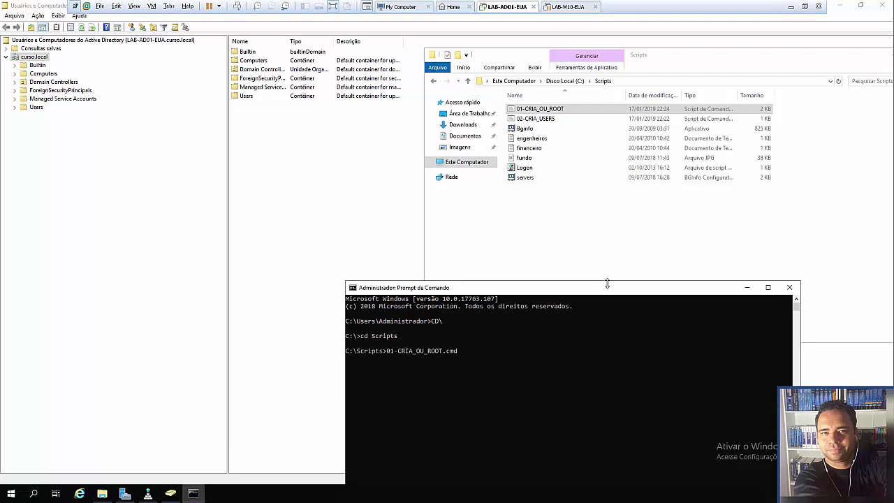
key(Return)
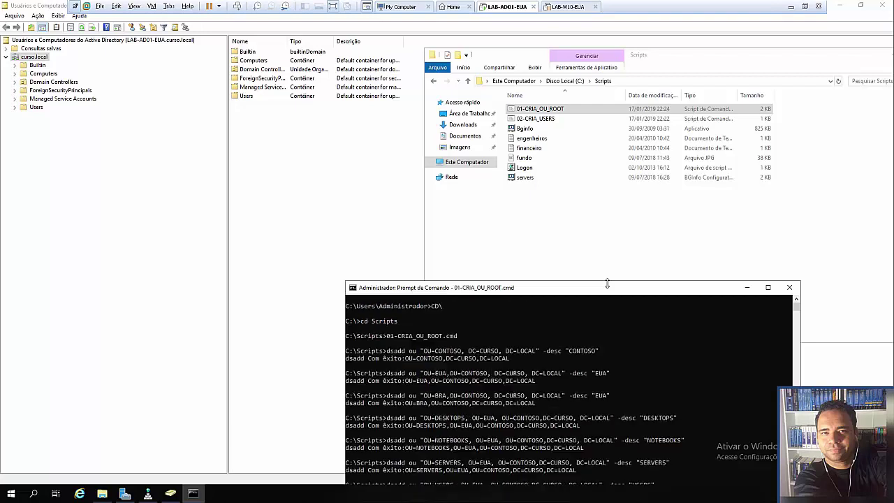
drag(587, 289, 585, 148)
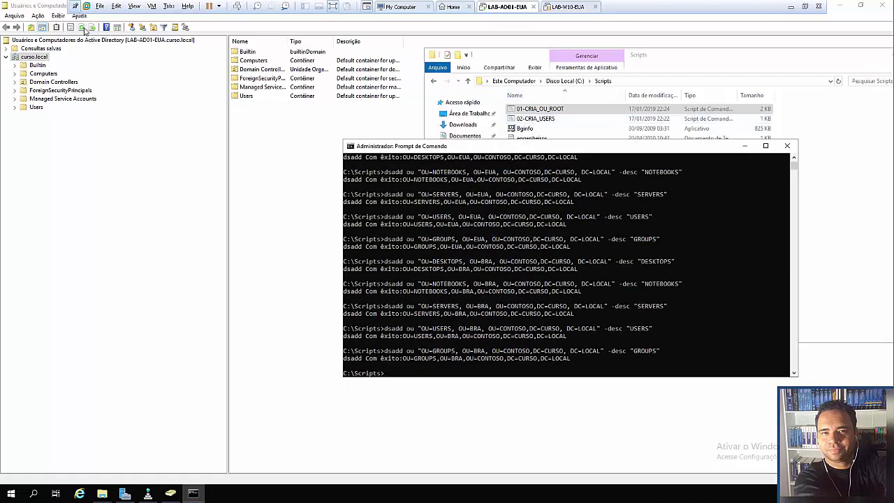
- Refresh curso.local and examine the organizational units inside CONTOSO and its BRA branch
click(81, 27)
click(39, 83)
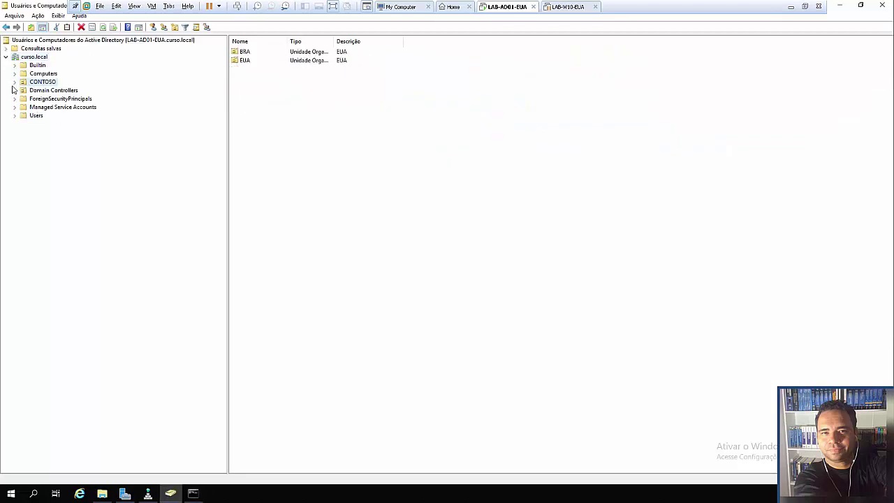
click(14, 82)
click(24, 91)
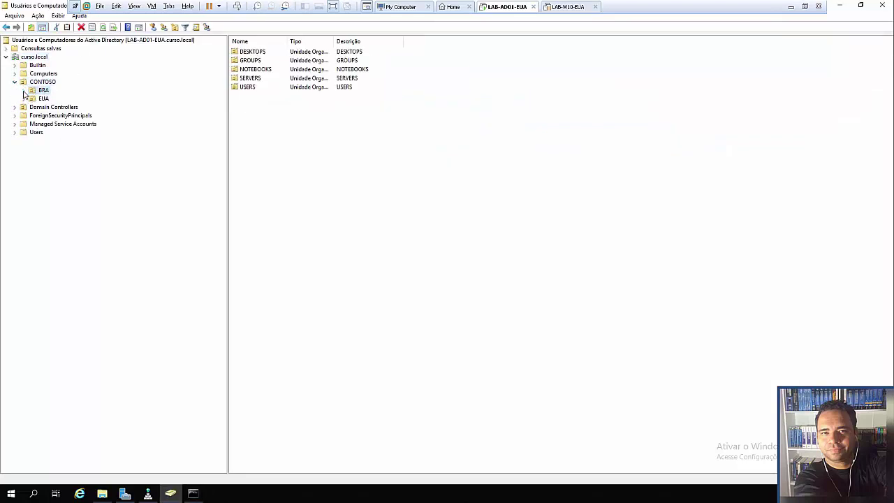
click(24, 91)
click(58, 107)
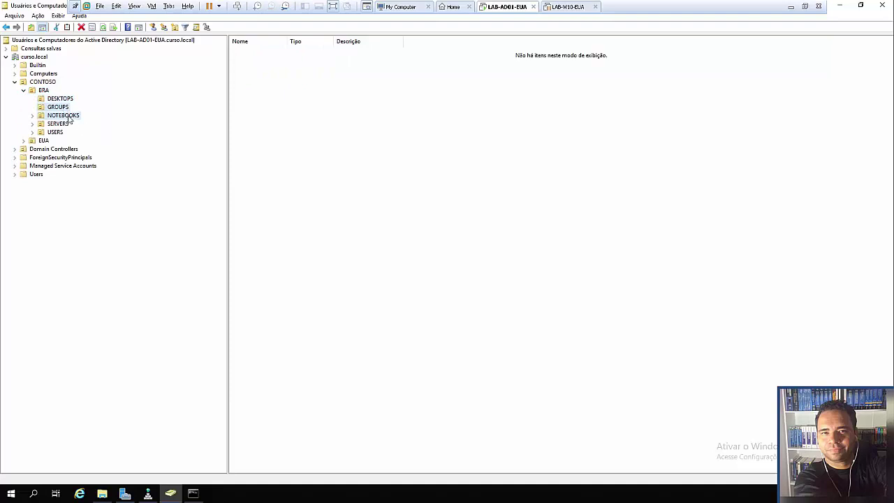
click(62, 115)
click(58, 124)
click(55, 132)
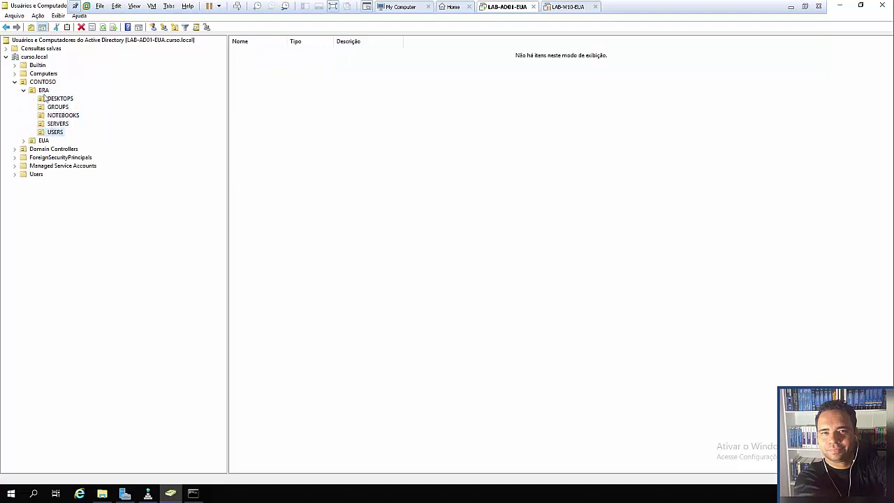
- Expand EUA and examine its DESKTOPS, GROUPS, NOTEBOOKS, SERVERS and USERS organizational units
click(24, 140)
click(60, 149)
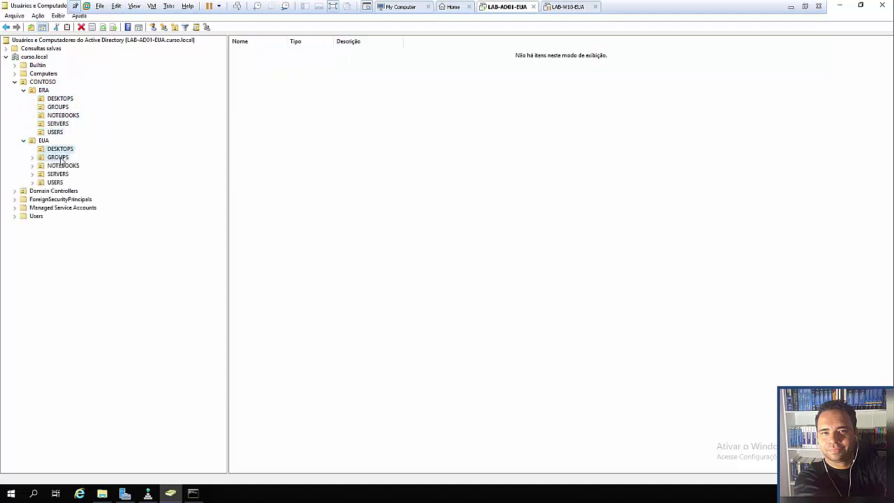
click(58, 157)
click(63, 165)
click(58, 174)
click(55, 182)
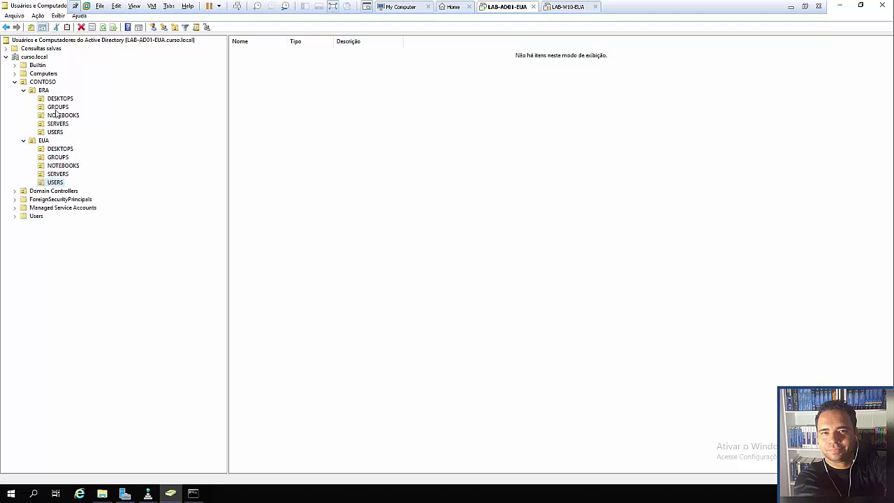
- Run the 02-CRIA_USERS script from the C:\Scripts folder
click(194, 494)
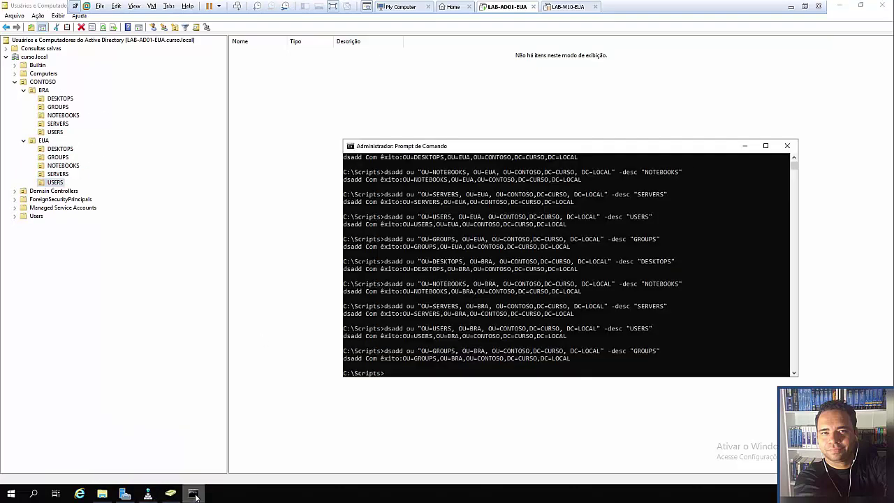
click(102, 493)
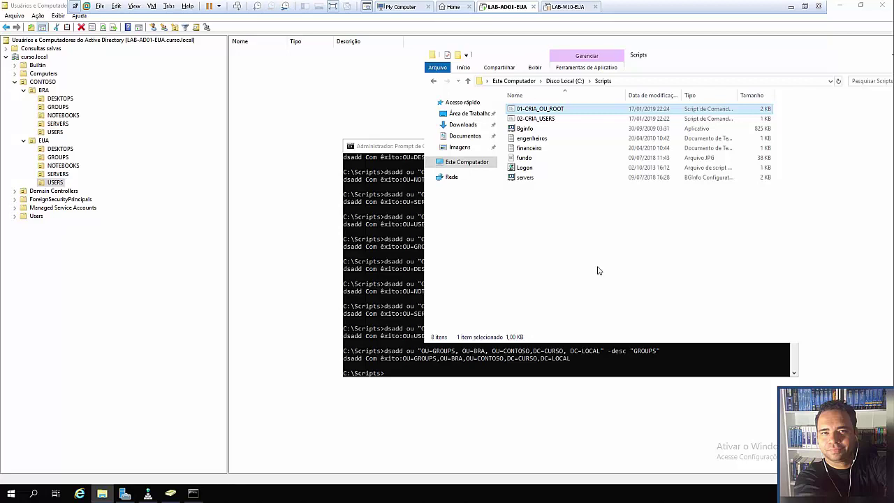
click(545, 120)
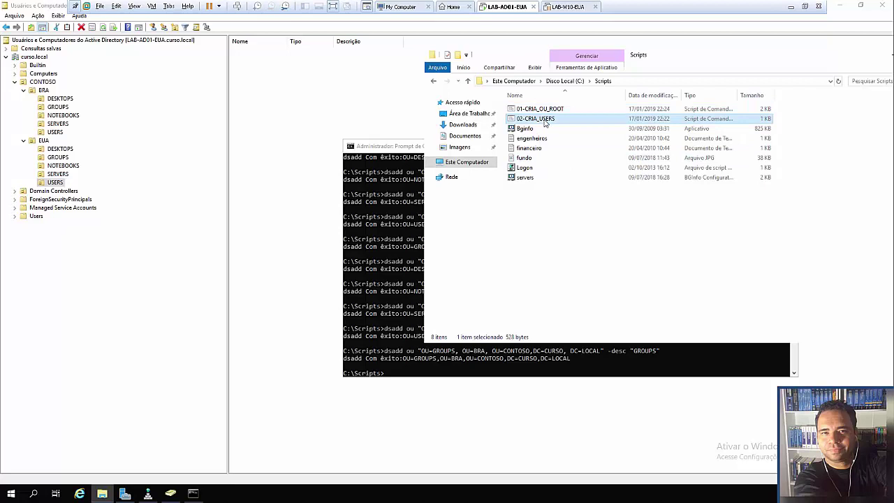
right_click(545, 123)
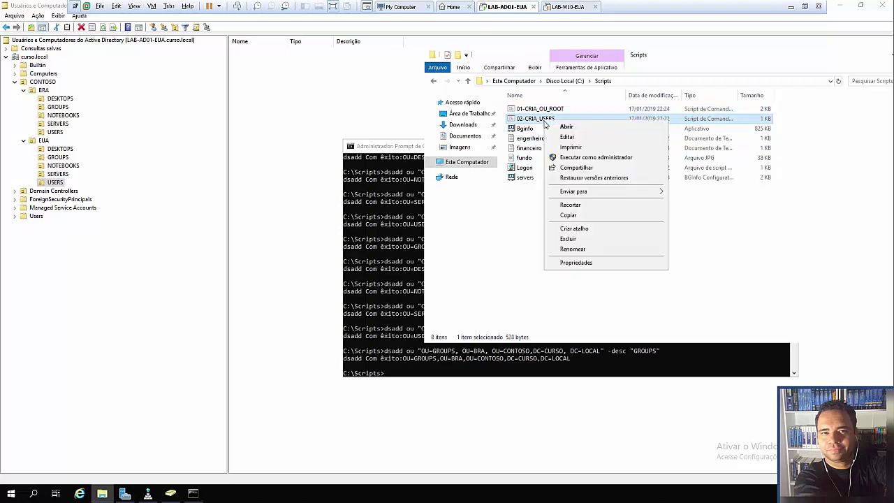
click(566, 127)
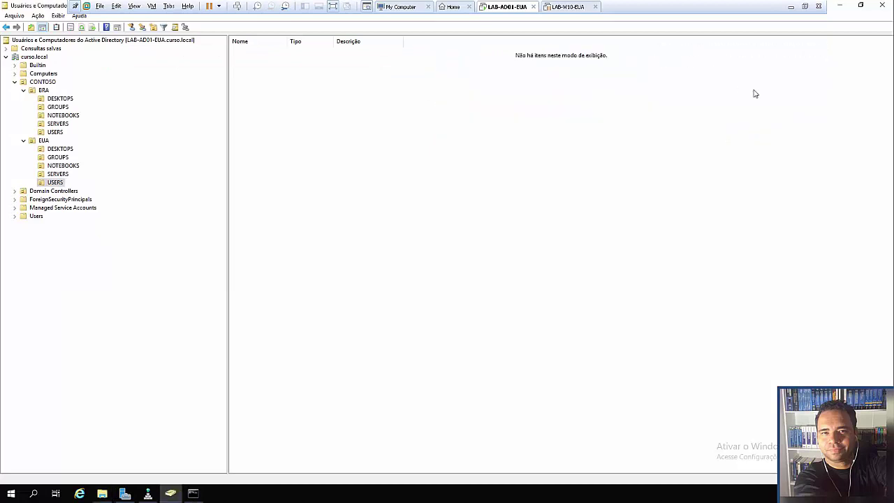
- Refresh the USERS organizational units under EUA and BRA to check their user accounts
click(81, 28)
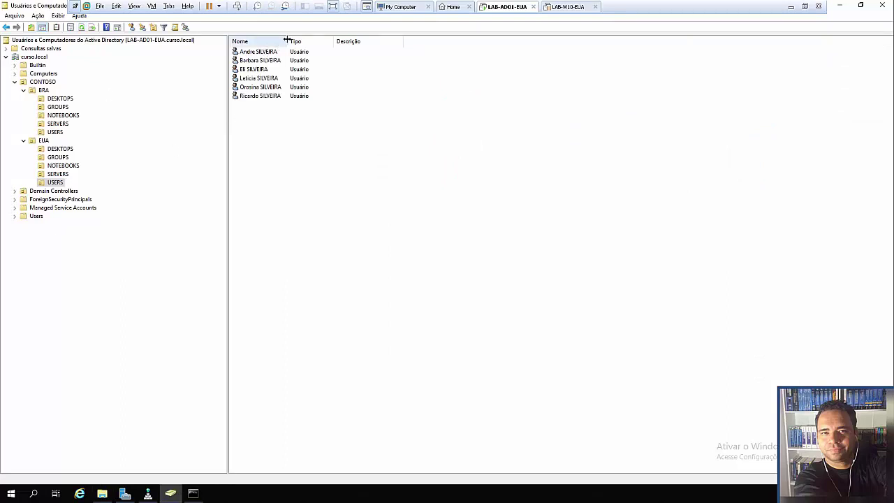
drag(286, 40, 280, 40)
click(60, 133)
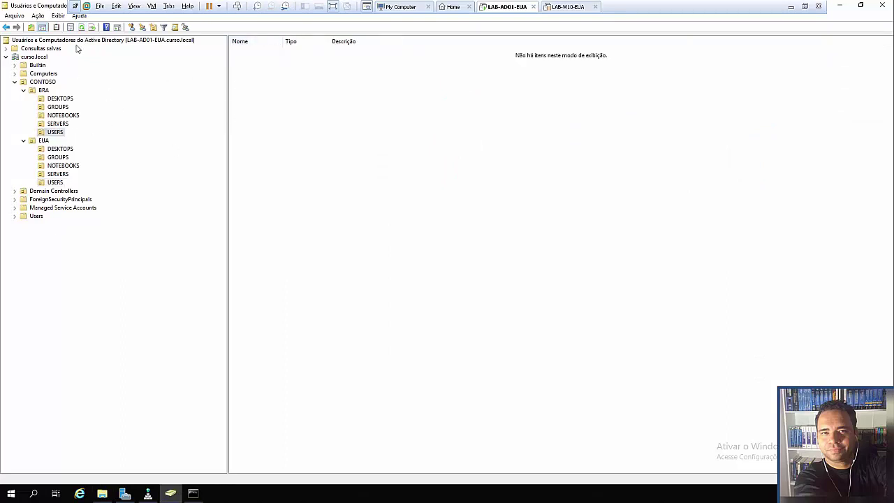
click(82, 28)
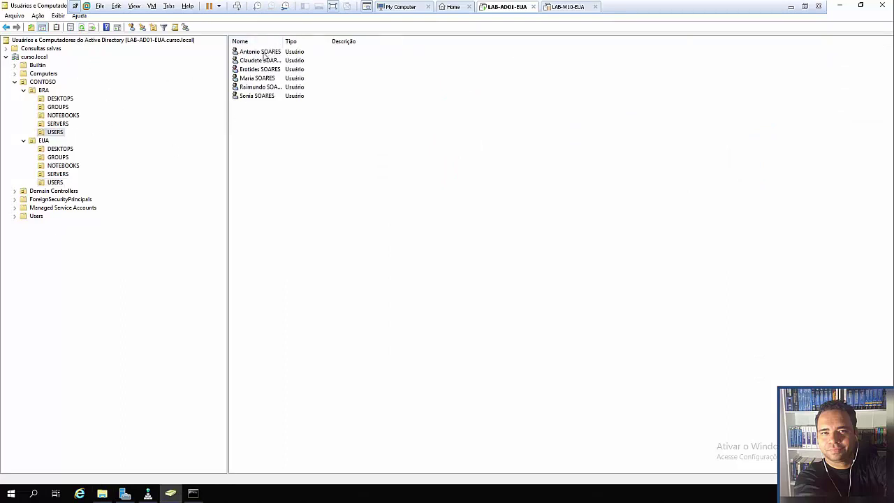
- Examine the first BRA user's address, account, profile, telephone, organization, group membership and general properties, and close them without changes
right_click(265, 56)
click(324, 185)
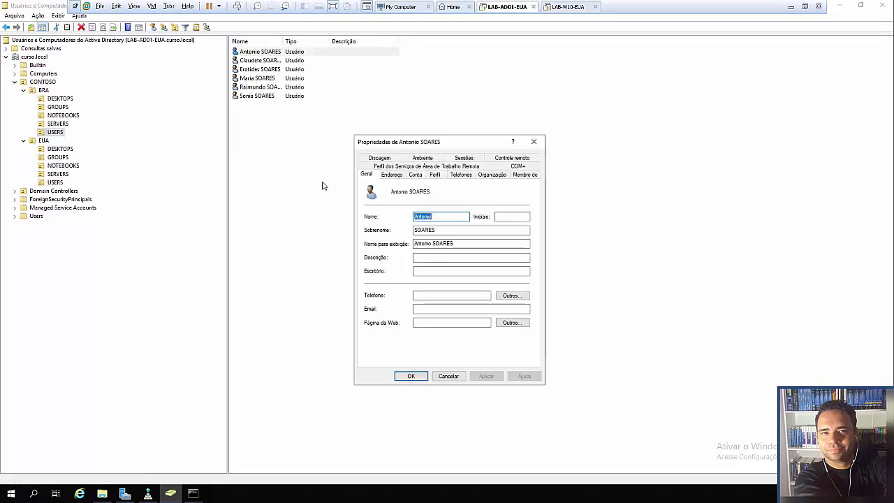
click(392, 175)
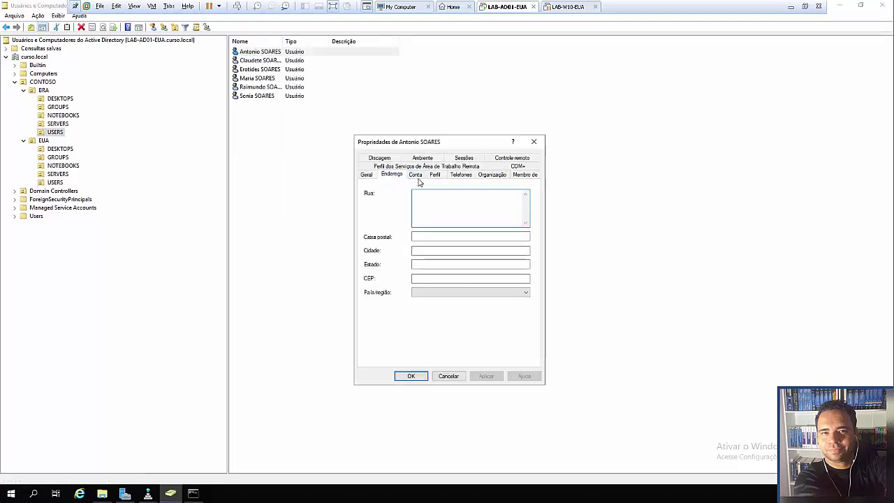
click(416, 176)
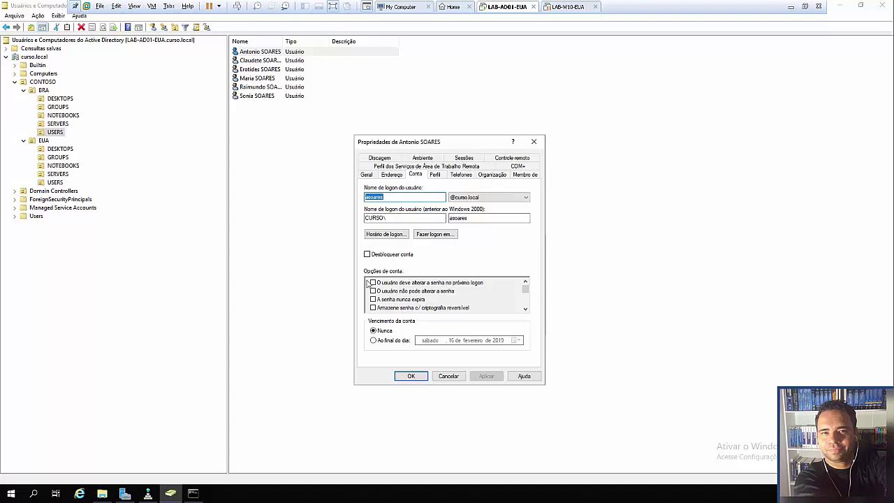
click(399, 196)
click(440, 177)
click(463, 176)
click(493, 176)
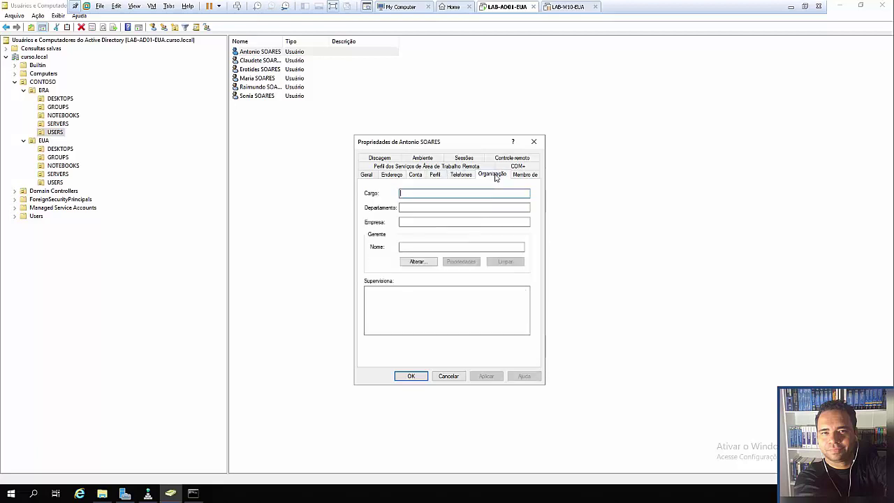
click(529, 176)
click(371, 176)
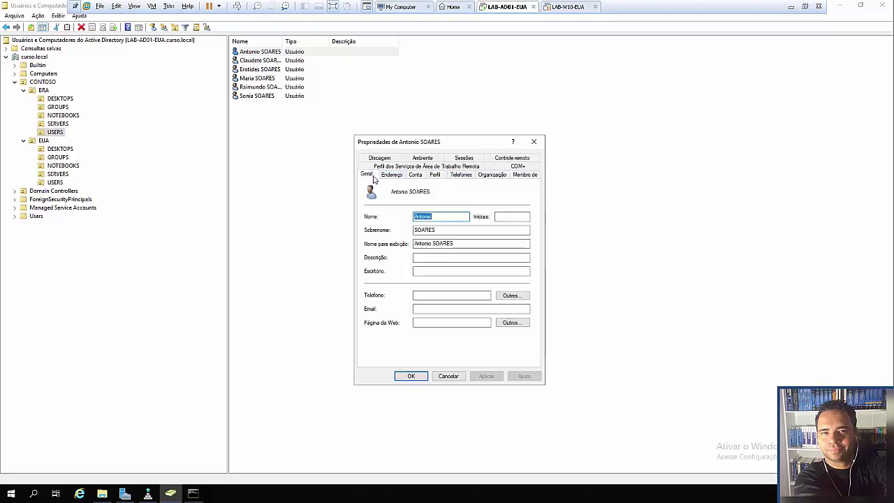
click(534, 141)
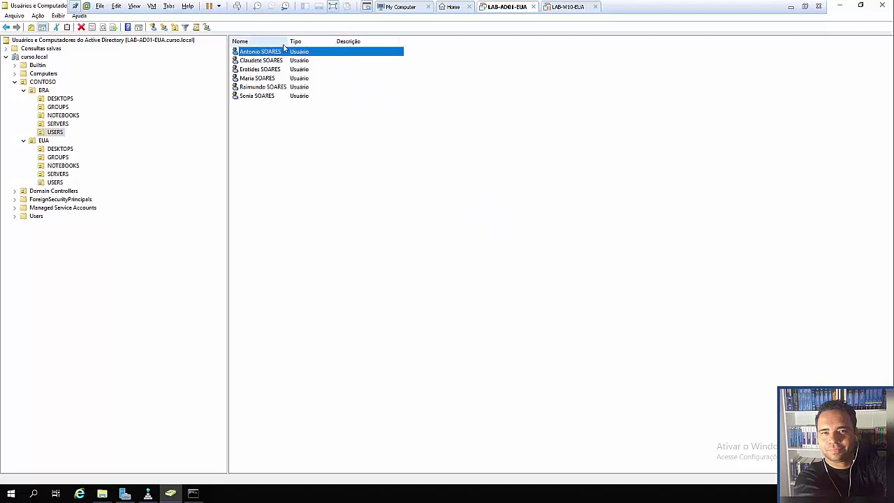
- Review the EUA and BRA user lists once more and close Active Directory Users and Computers, the Scripts folder and Command Prompt
click(54, 183)
click(59, 133)
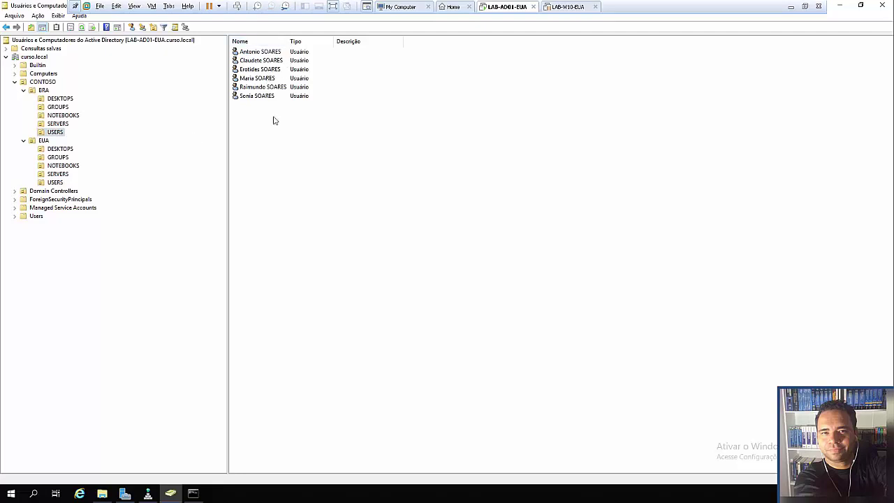
click(887, 5)
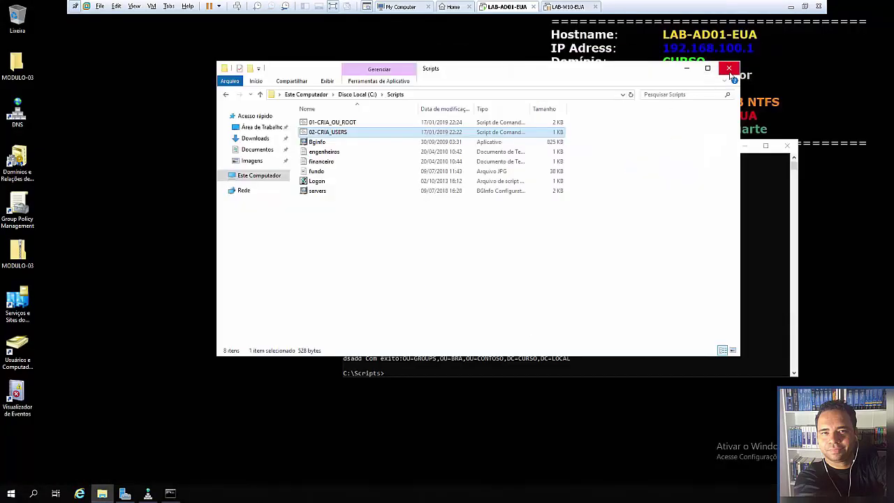
click(729, 65)
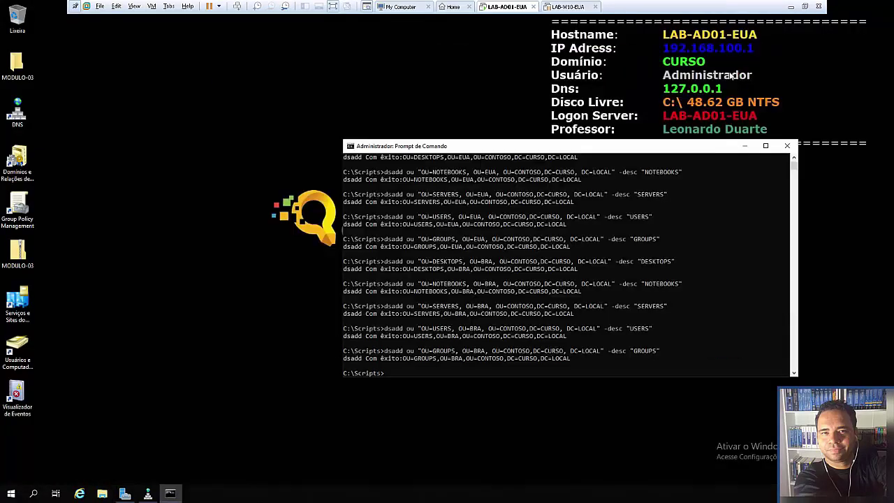
click(787, 146)
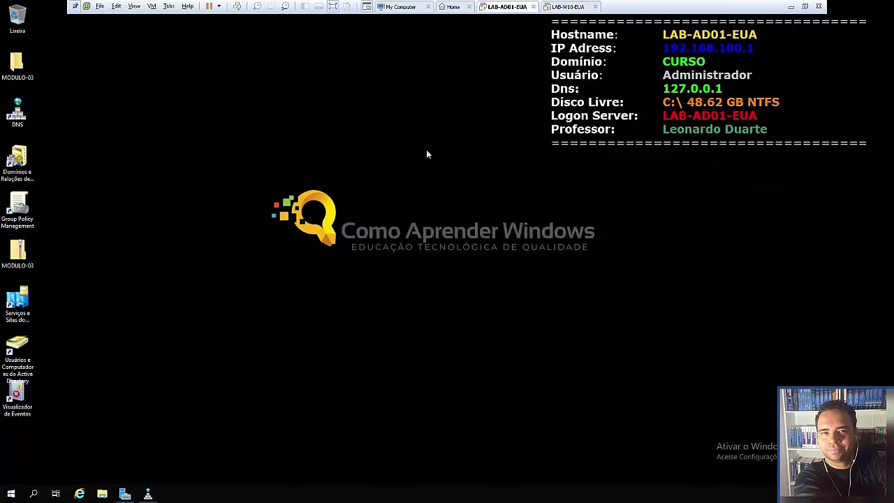